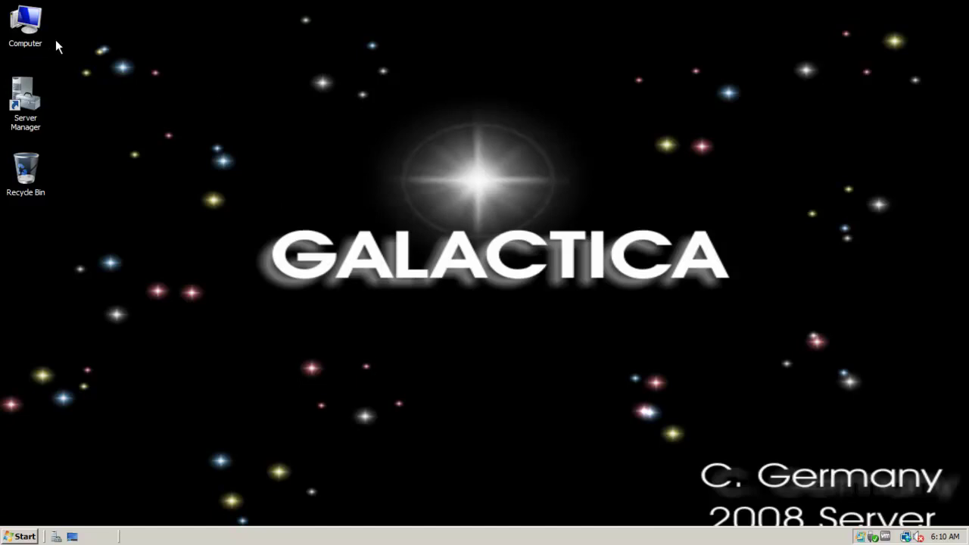
Open the Computer's System page and review the Remote tab of System Properties, then cancel unchanged
right_click(30, 24)
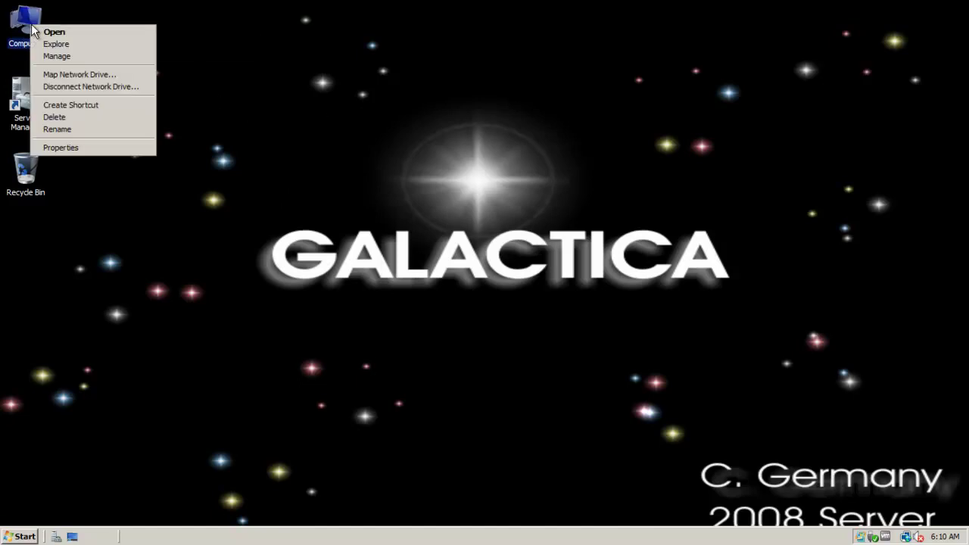
click(78, 146)
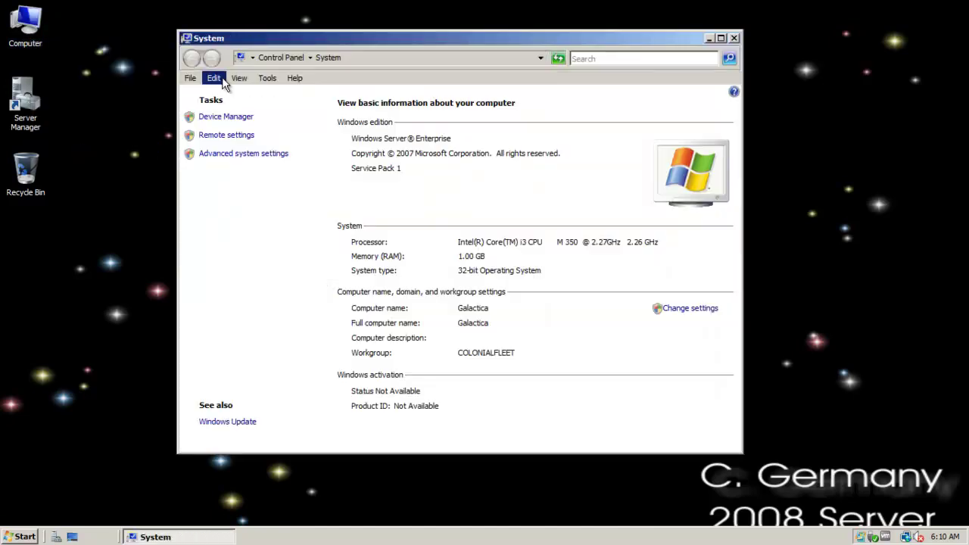
click(204, 136)
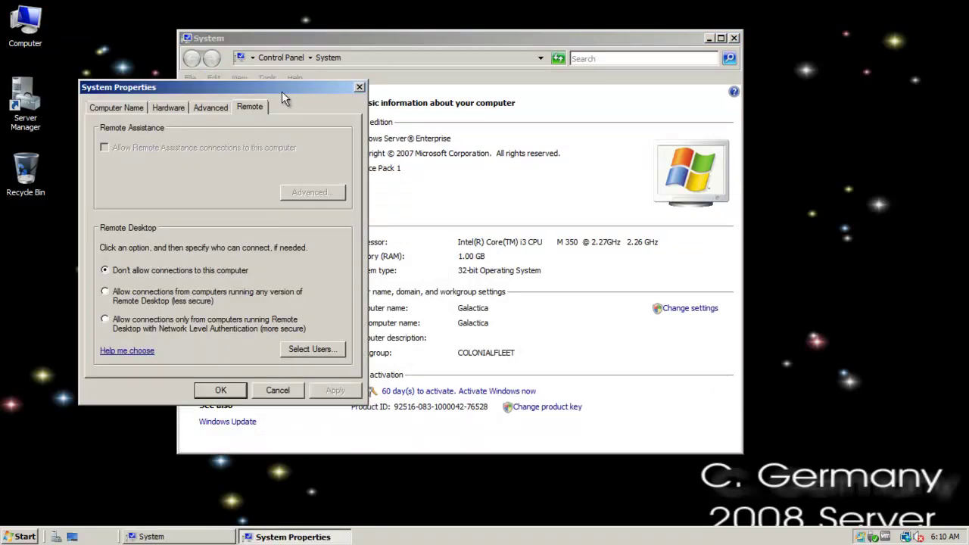
drag(282, 92, 334, 71)
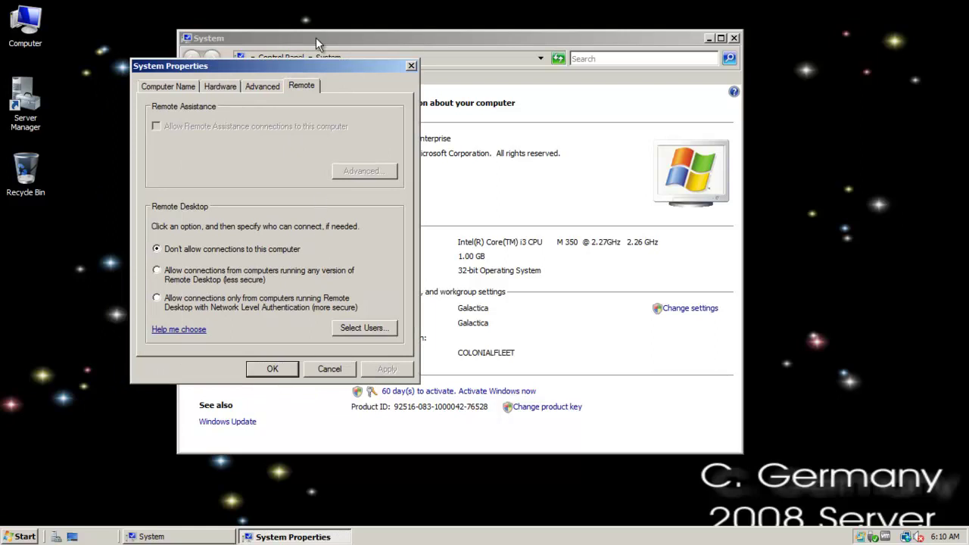
drag(351, 63, 377, 50)
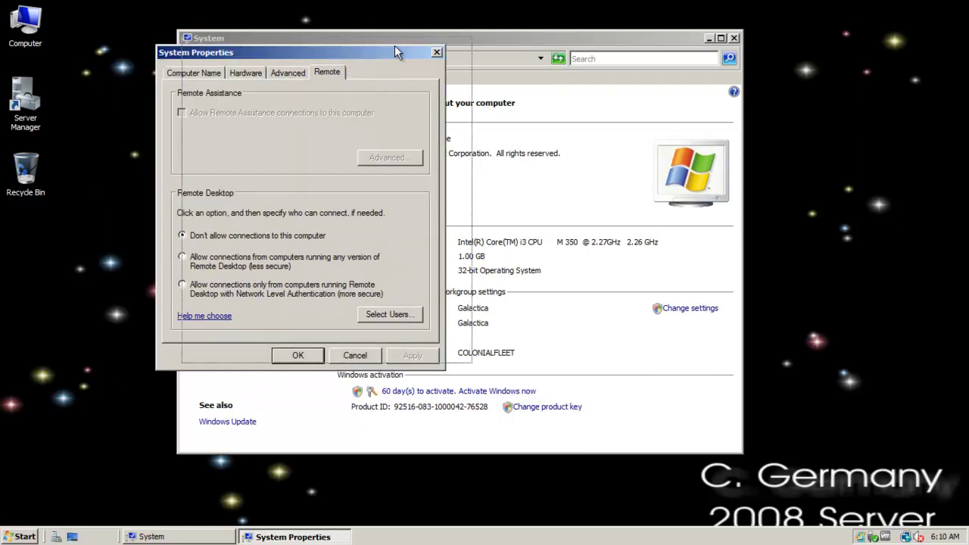
drag(369, 53, 395, 46)
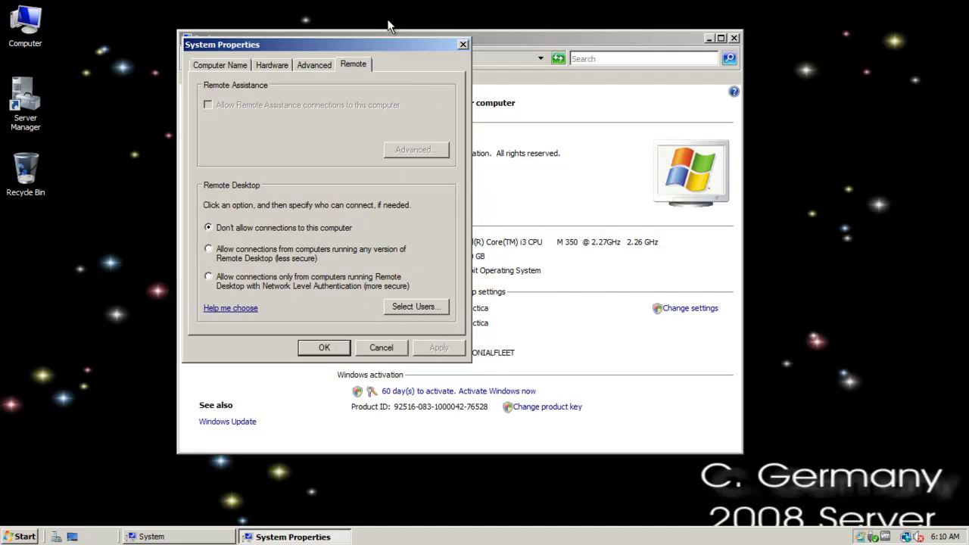
drag(355, 43, 383, 39)
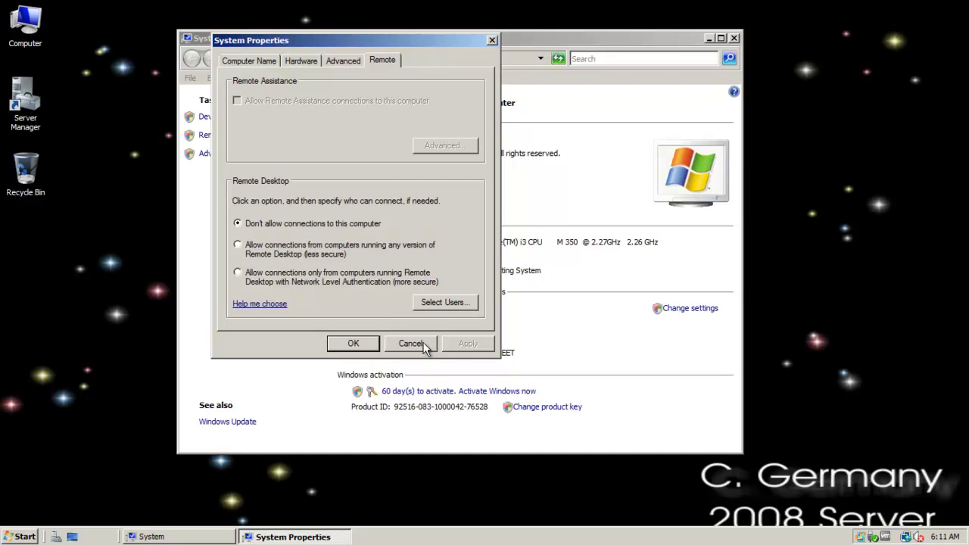
click(412, 344)
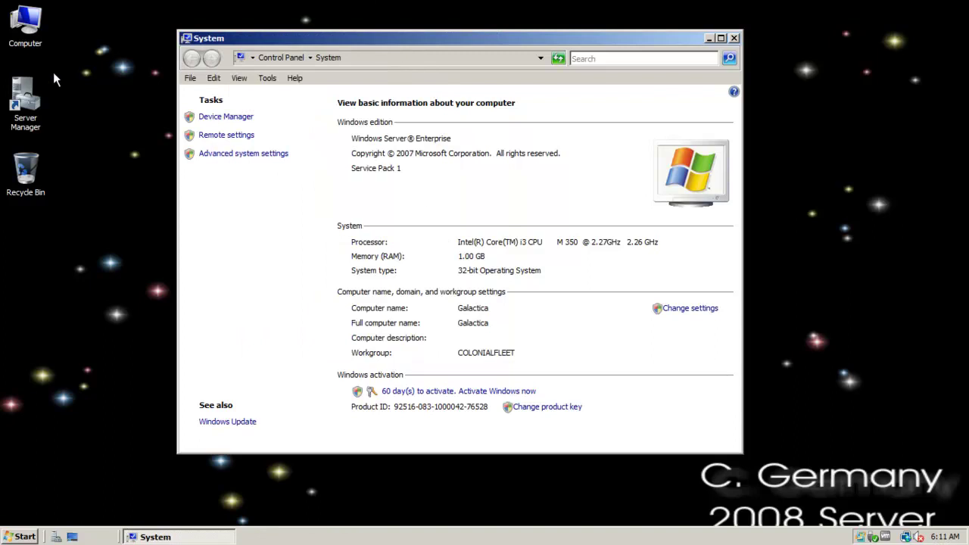
Via Computer > Manage, list Configuration > Local Users and Groups > Users and open its New User menu
right_click(31, 28)
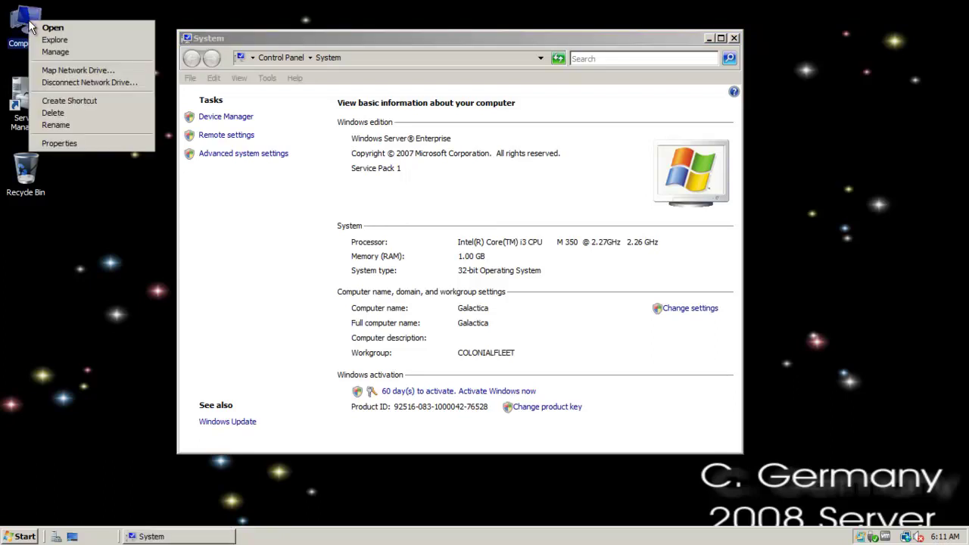
click(56, 51)
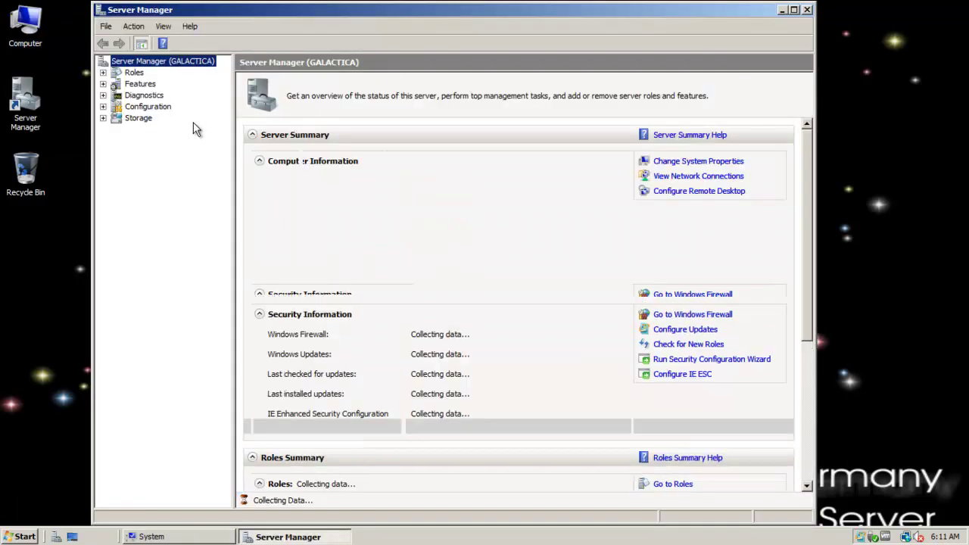
click(140, 107)
click(103, 106)
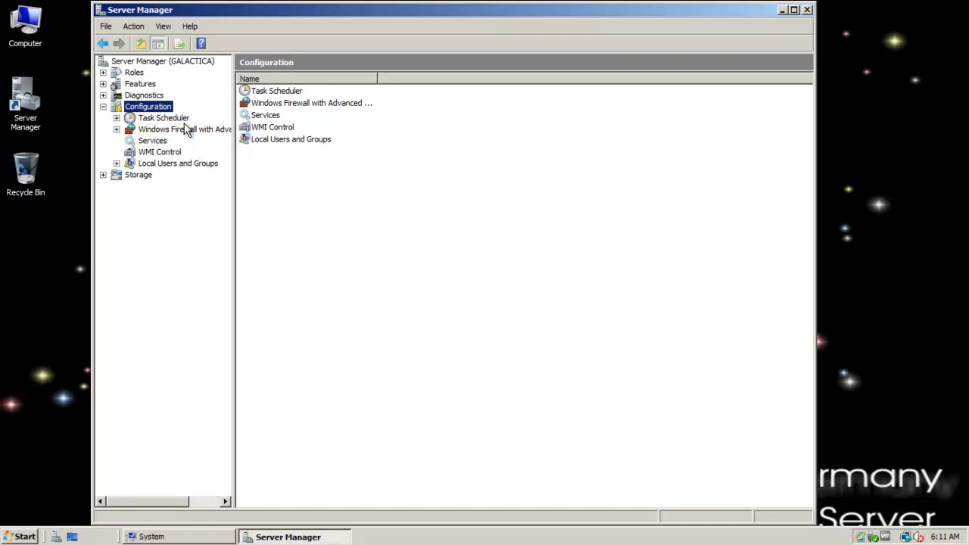
click(153, 163)
click(116, 163)
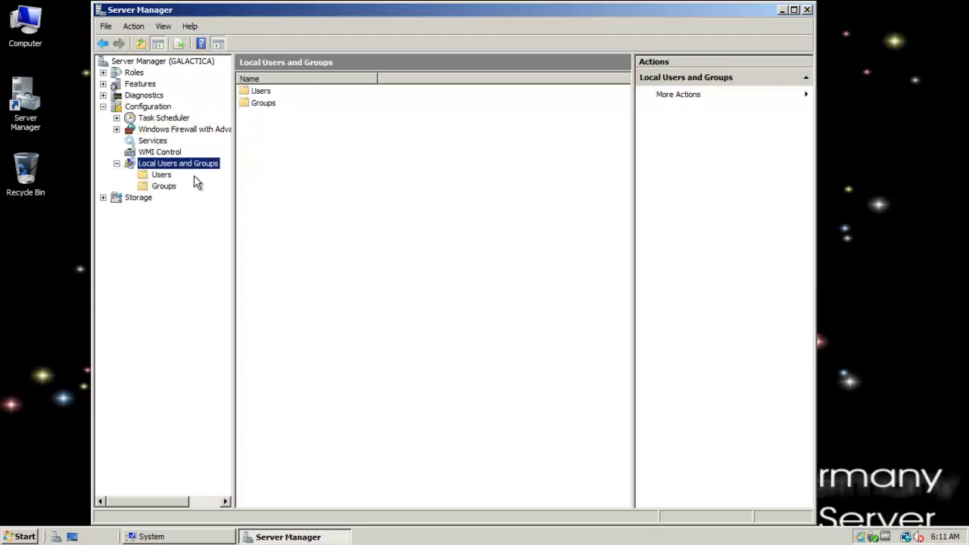
click(162, 175)
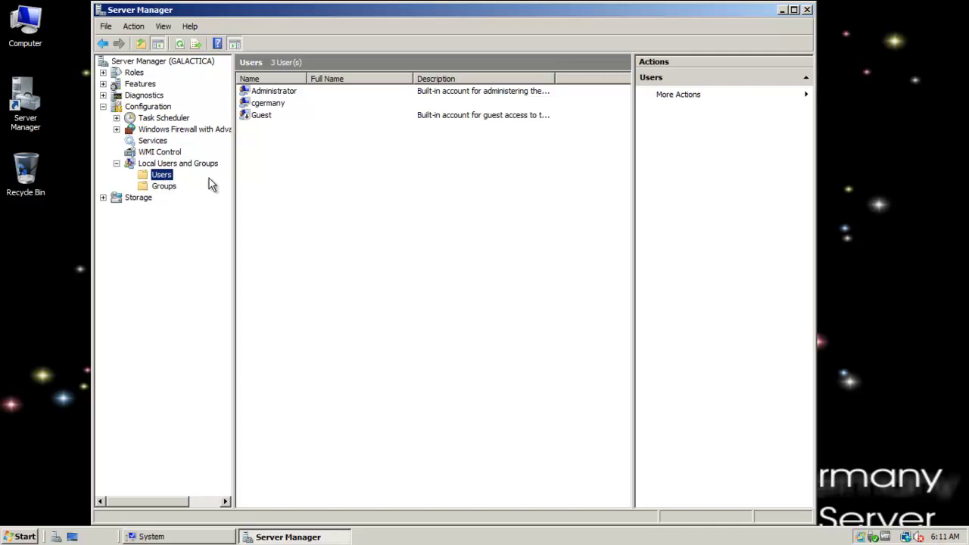
right_click(161, 176)
Enter remoteuser as the new account's user name, full name and description
click(190, 185)
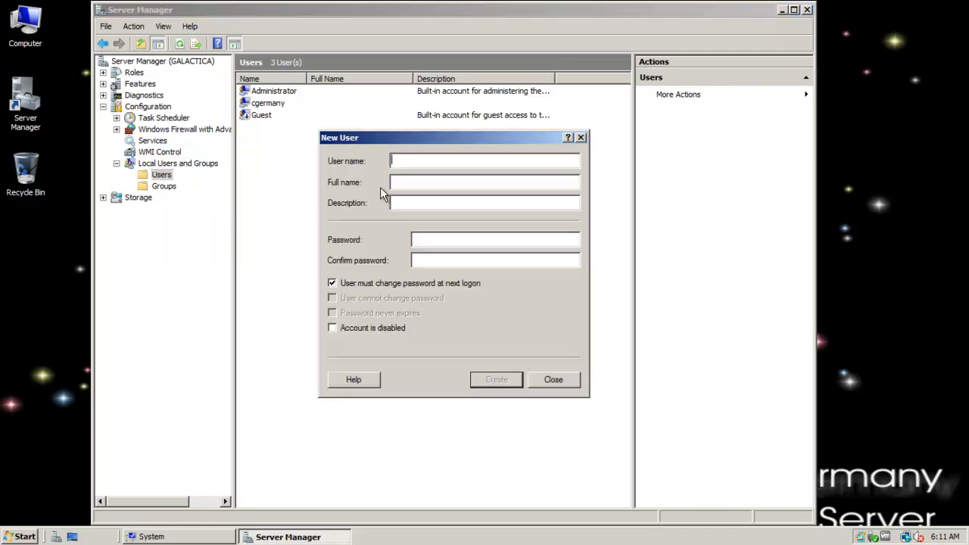
text(remoteuser)
drag(429, 160, 372, 159)
key(ctrl+c)
click(417, 182)
key(ctrl+v)
click(412, 206)
Enter and confirm the account password; uncheck must-change, check cannot-change and never-expires
click(423, 236)
text(P)
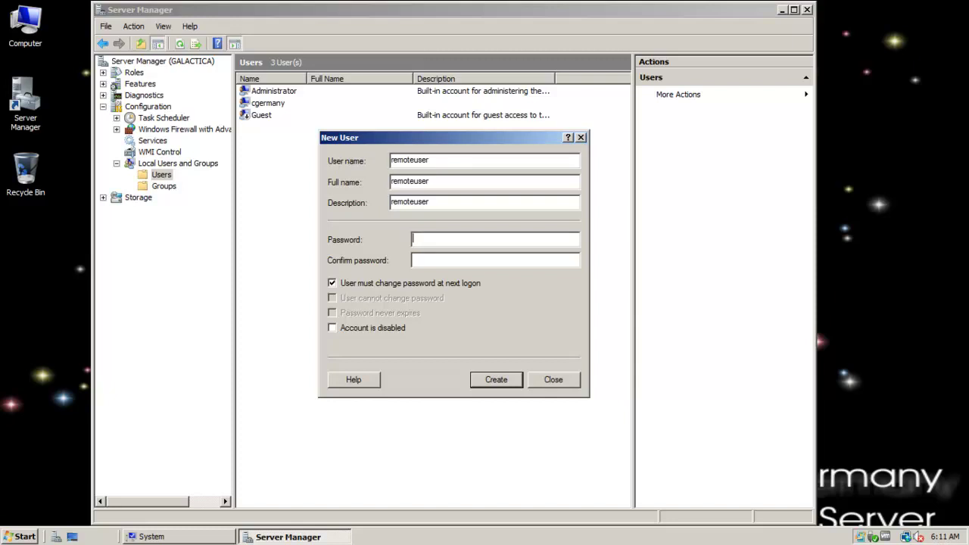
text(assword)
key(Tab)
text(Password)
click(407, 283)
click(397, 296)
click(394, 311)
Create the account, close the New User form and select remoteuser in the list
click(493, 378)
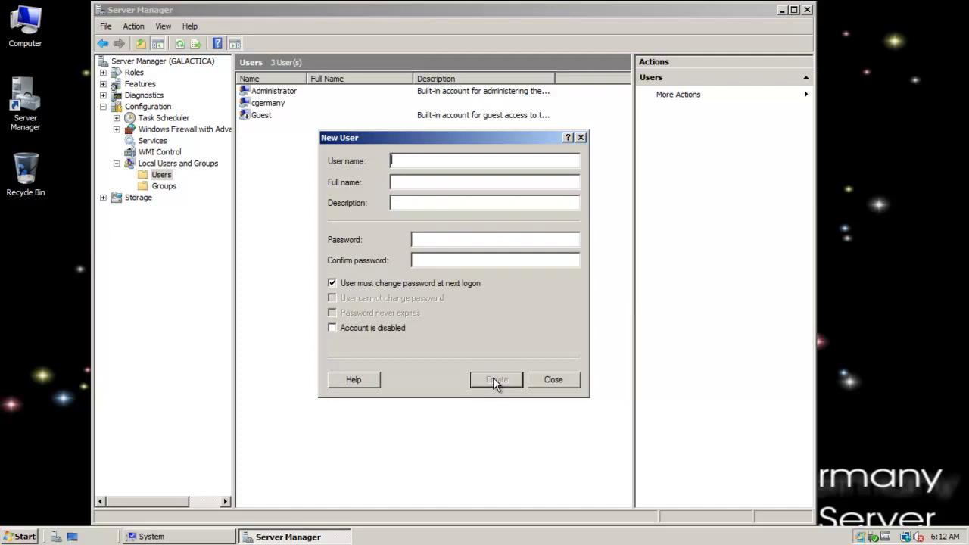
click(545, 380)
click(294, 128)
Remove remoteuser from the Users group on its Member Of tab
click(439, 242)
right_click(297, 128)
click(355, 203)
click(410, 125)
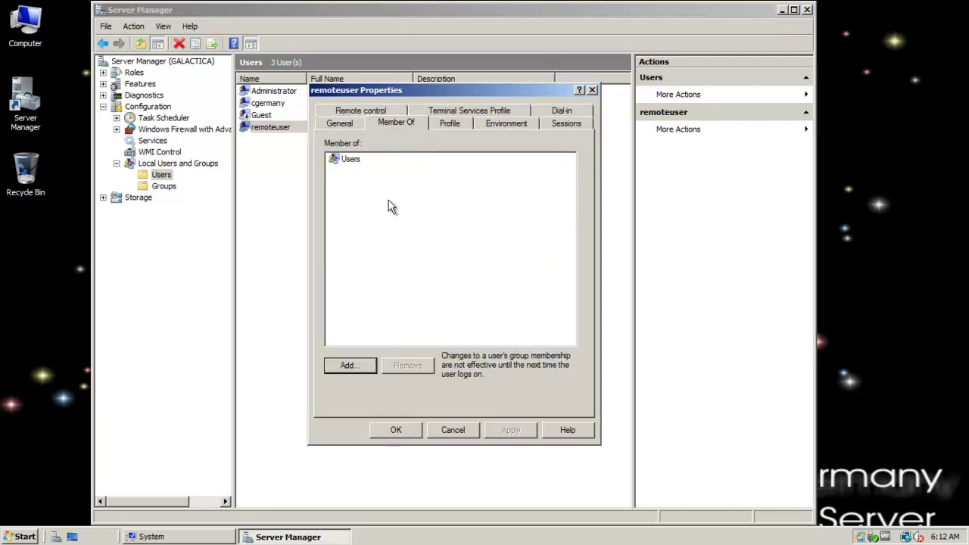
click(352, 160)
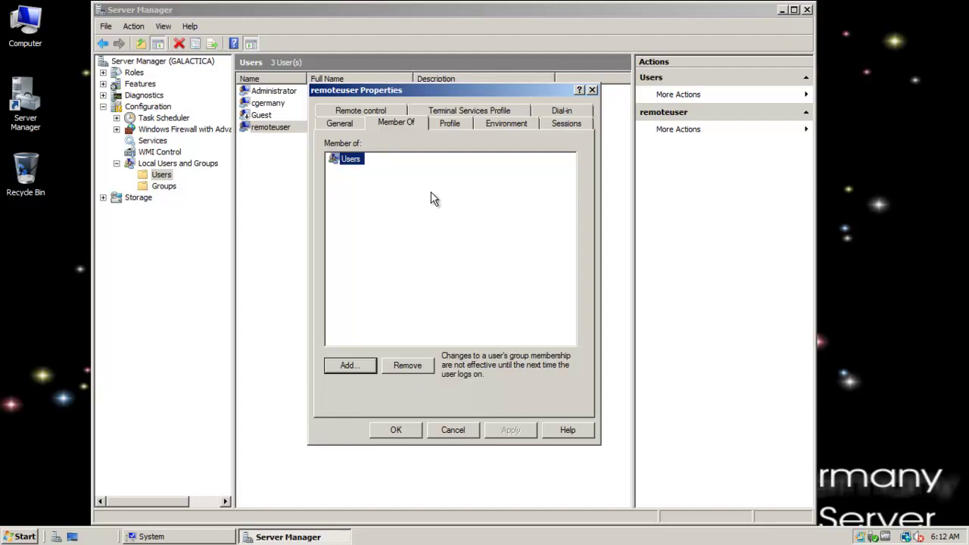
click(421, 364)
Add remoteuser to the Administrators group, then apply and close its properties
click(366, 366)
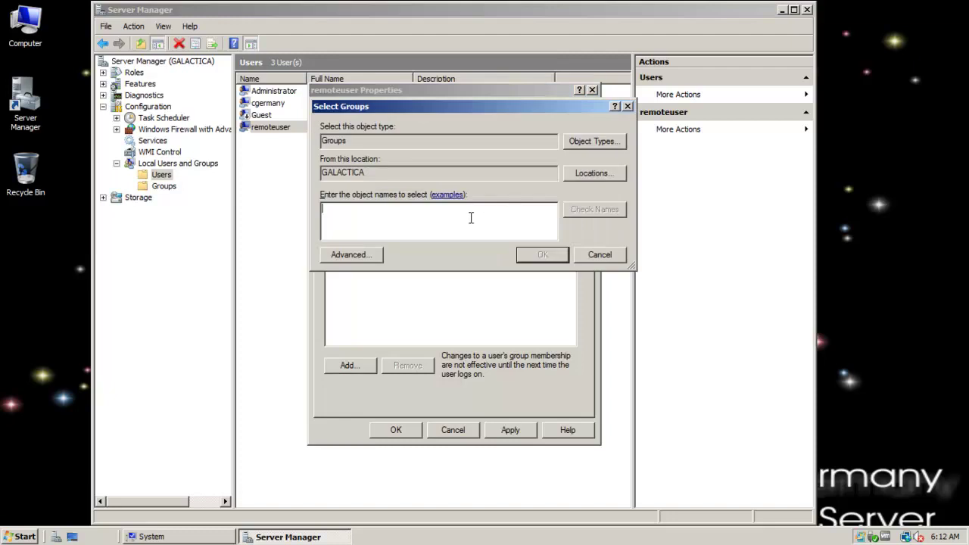
text(administrators)
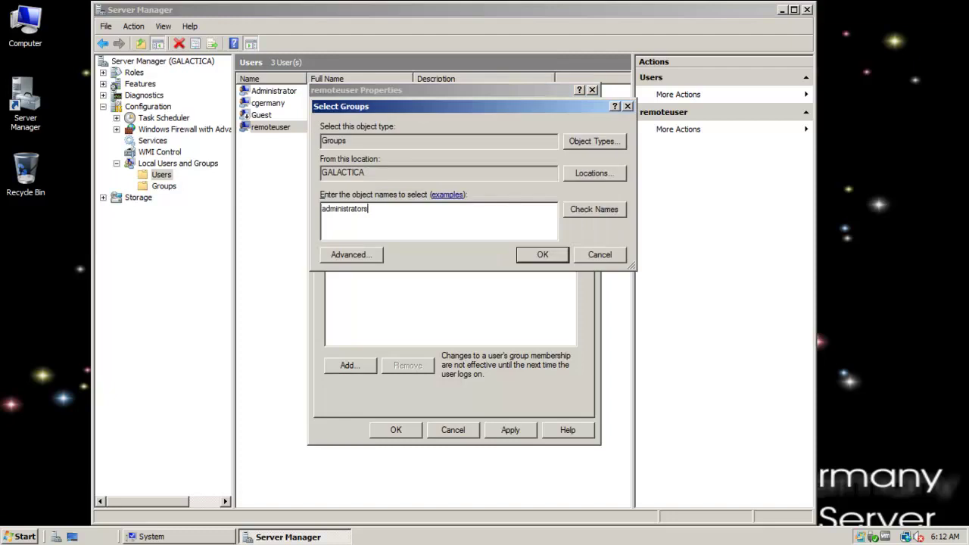
key(Return)
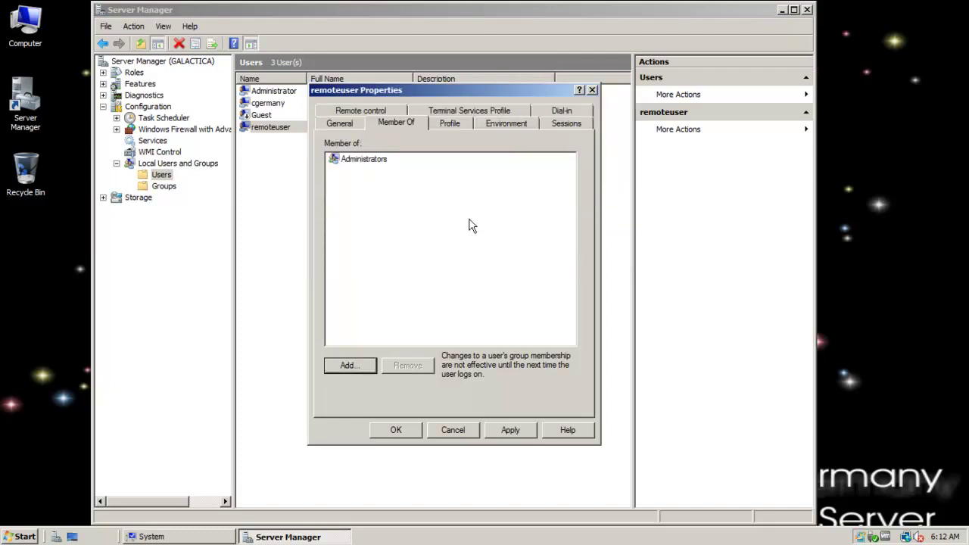
click(526, 432)
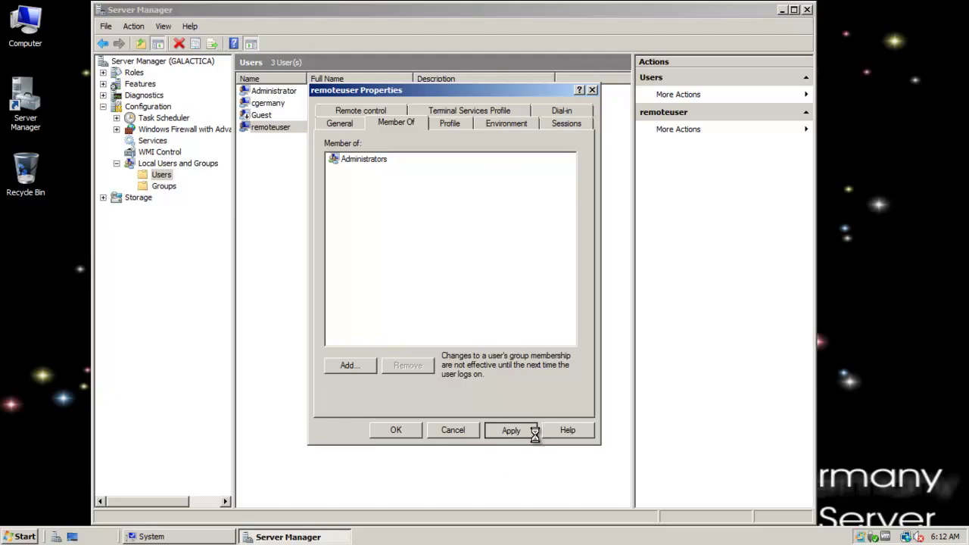
click(397, 430)
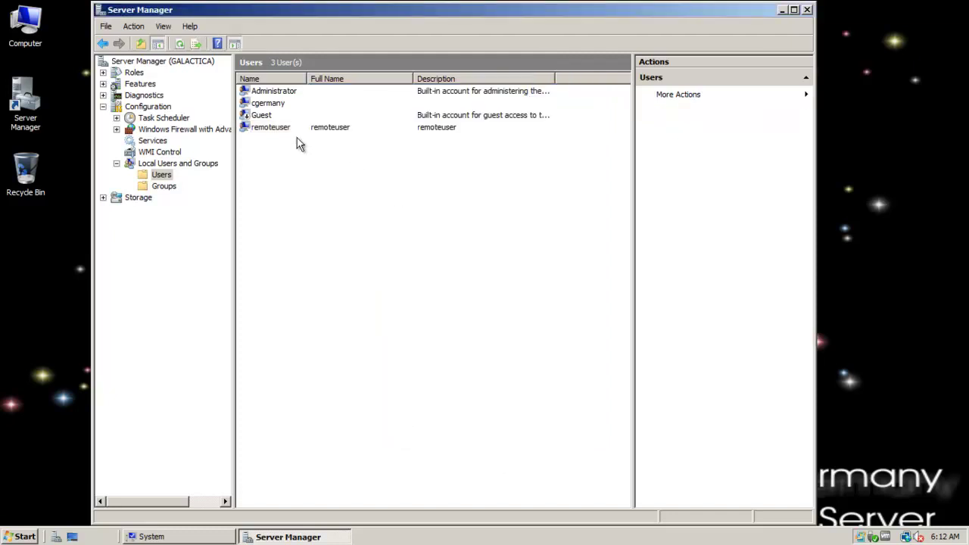
Click through the Administrator, Guest, author's and remoteuser accounts in the local Users list
click(290, 130)
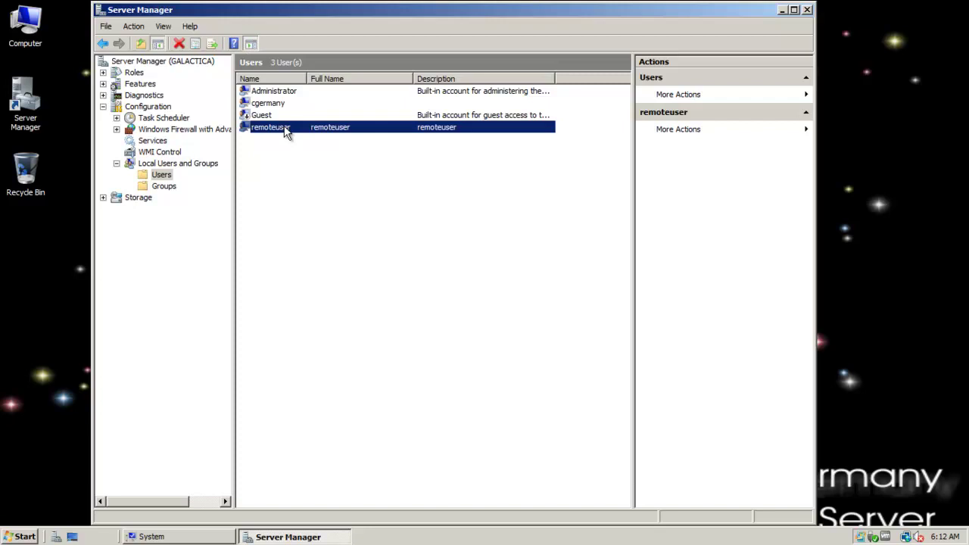
click(317, 190)
click(277, 127)
click(271, 116)
click(277, 91)
click(277, 115)
click(283, 99)
click(283, 91)
click(278, 103)
click(270, 127)
click(277, 102)
click(280, 91)
click(276, 103)
click(278, 91)
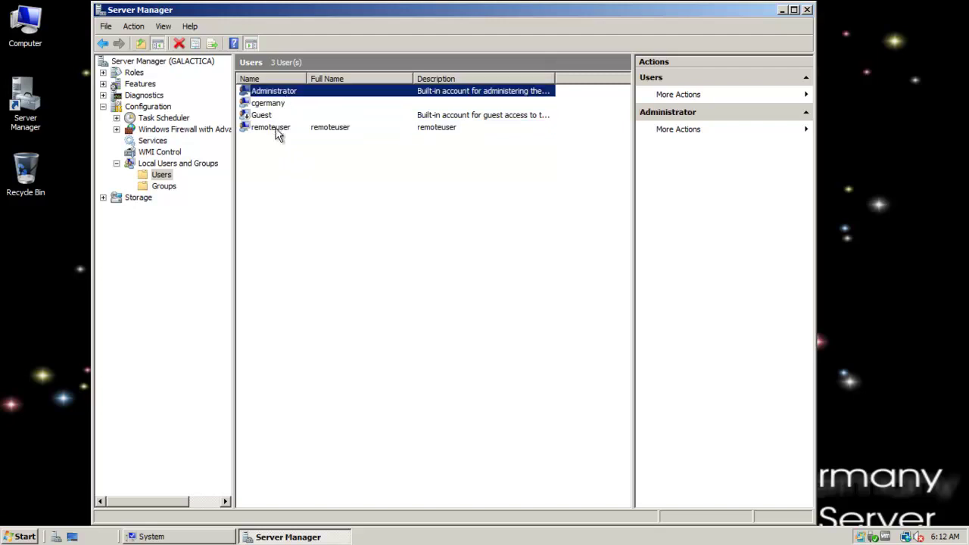
click(282, 128)
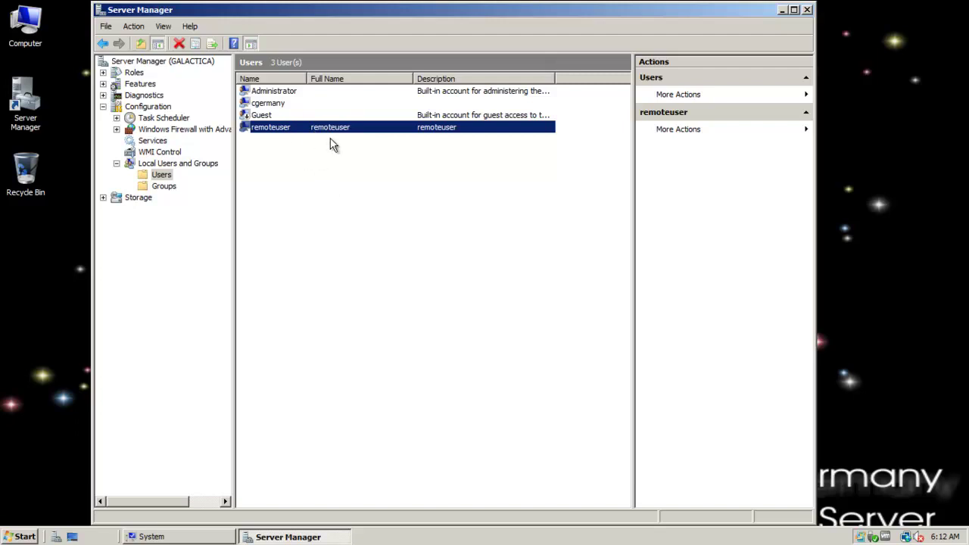
Resize the Server Manager window and select remoteuser to check its full name and description
click(282, 103)
click(284, 91)
click(286, 102)
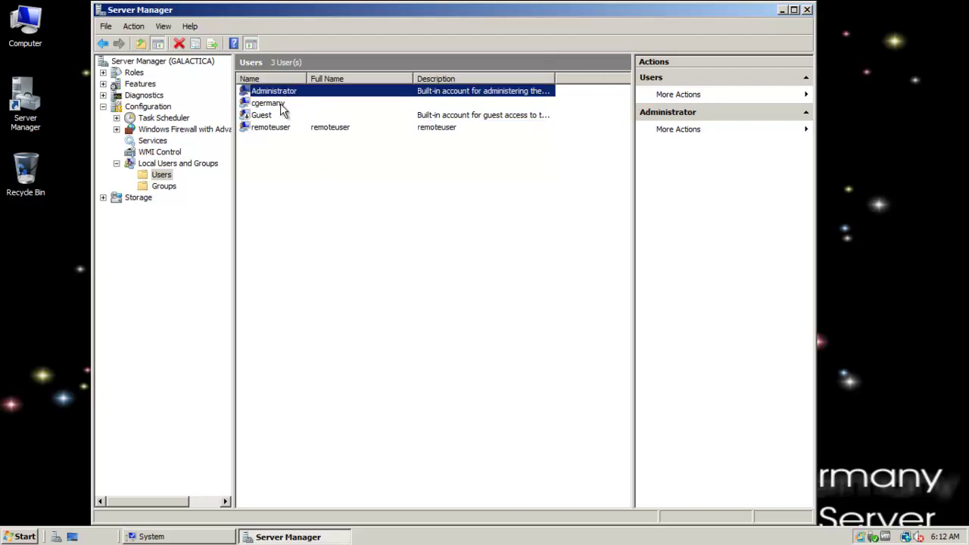
click(295, 130)
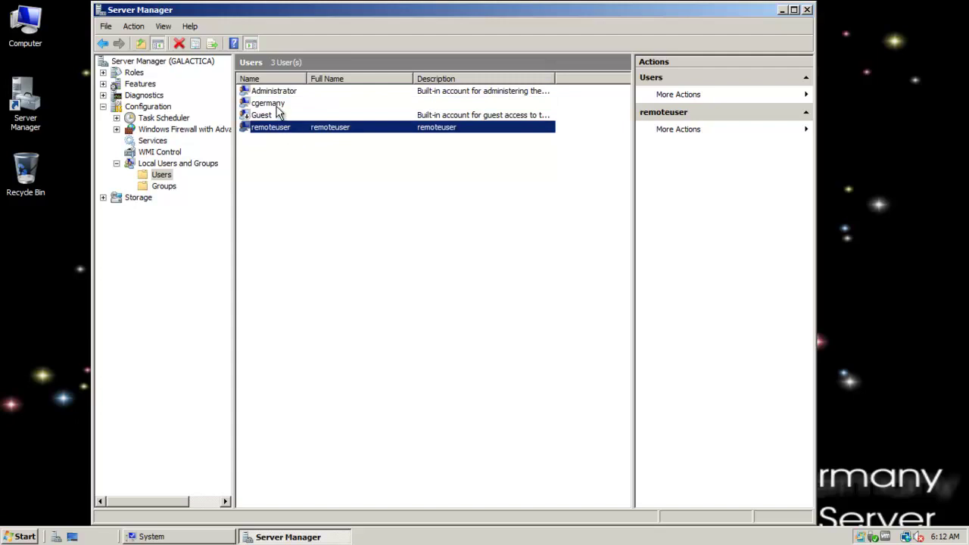
click(285, 102)
click(283, 92)
click(280, 102)
click(278, 92)
click(278, 105)
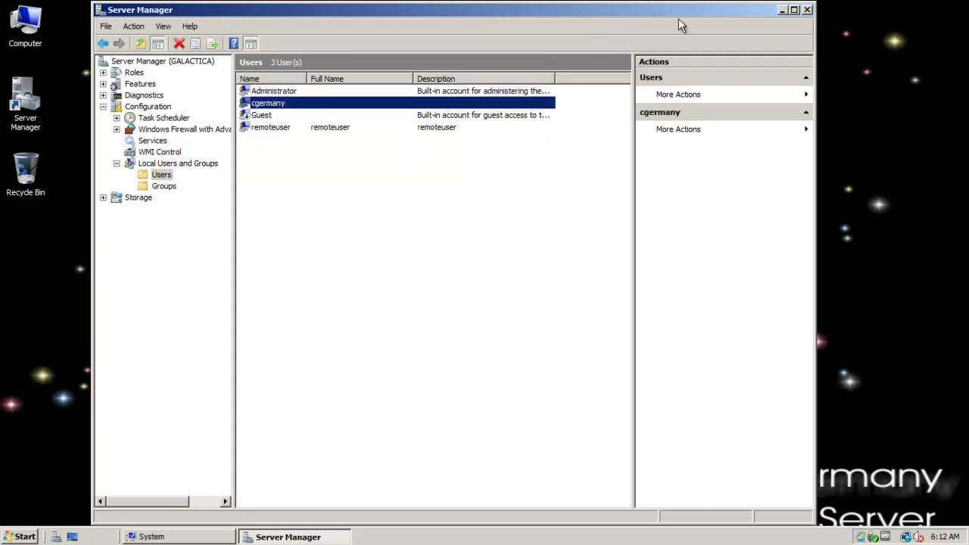
drag(683, 3, 681, 23)
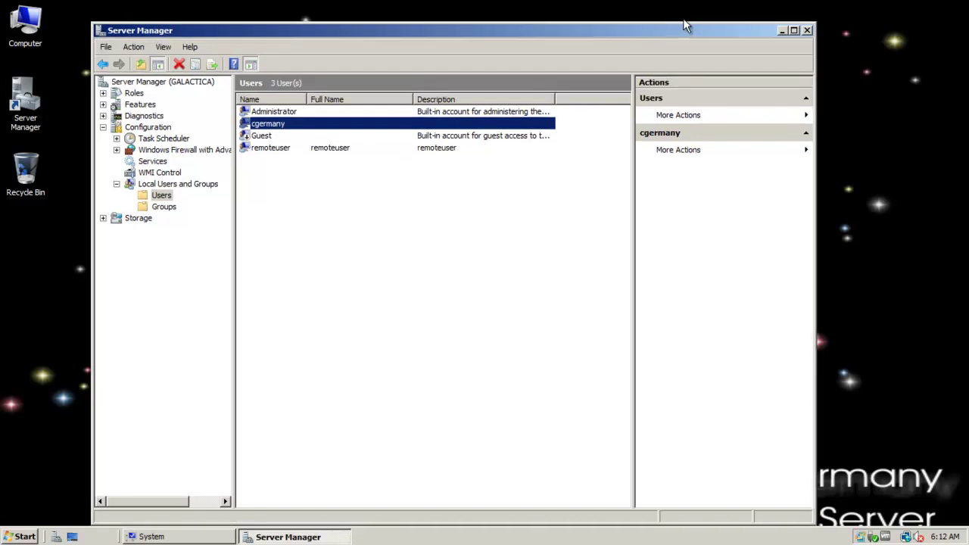
click(294, 113)
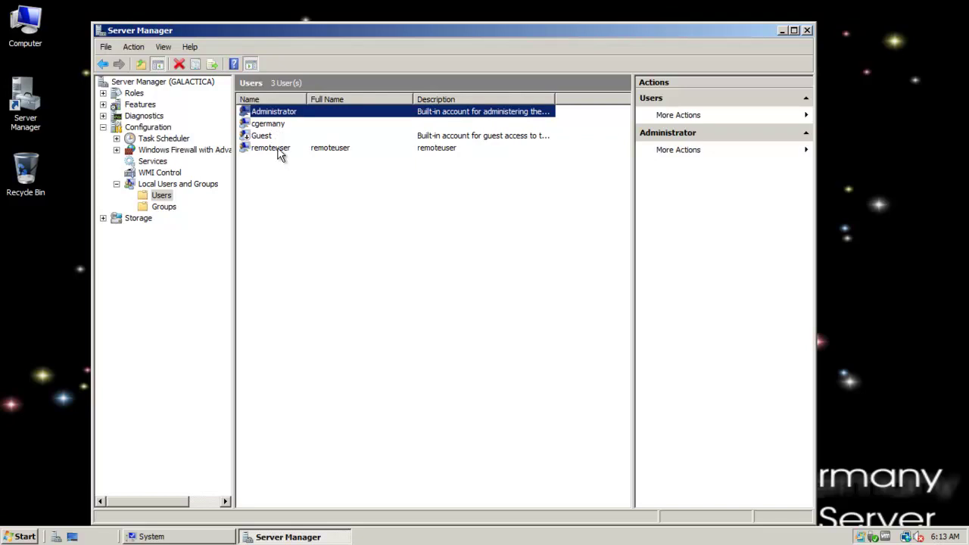
mouse_move(299, 41)
mouse_down()
mouse_move(329, 43)
mouse_move(314, 47)
mouse_up()
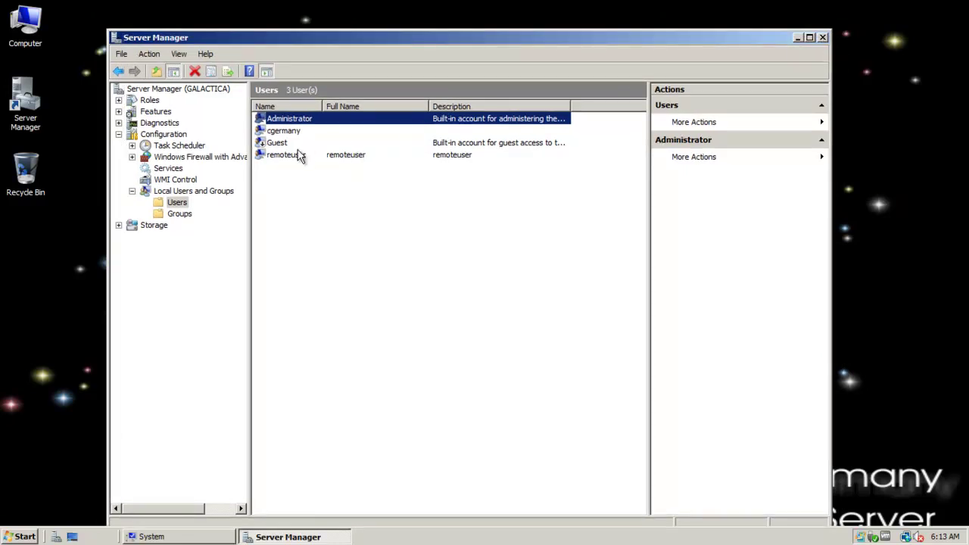
click(297, 155)
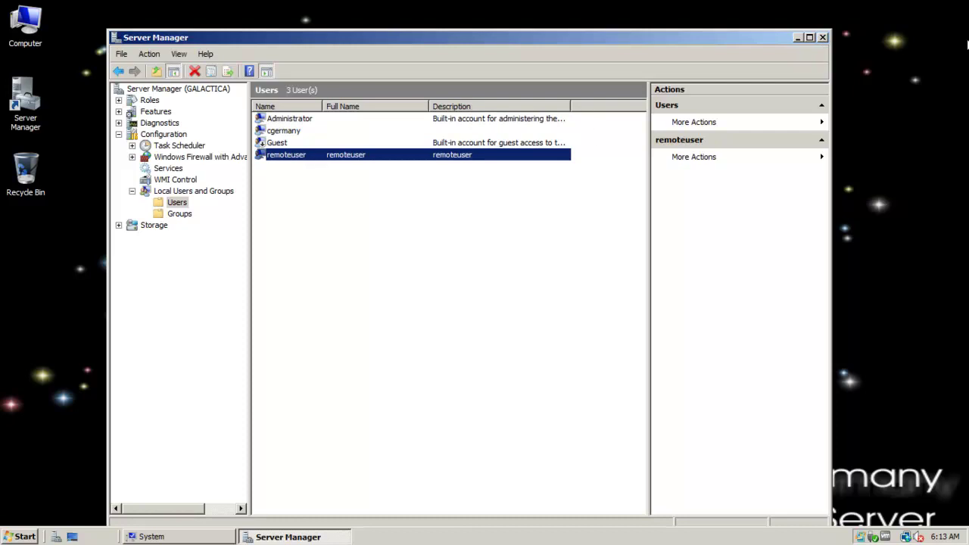
Close Server Manager and open the Remote tab of System Properties
click(823, 37)
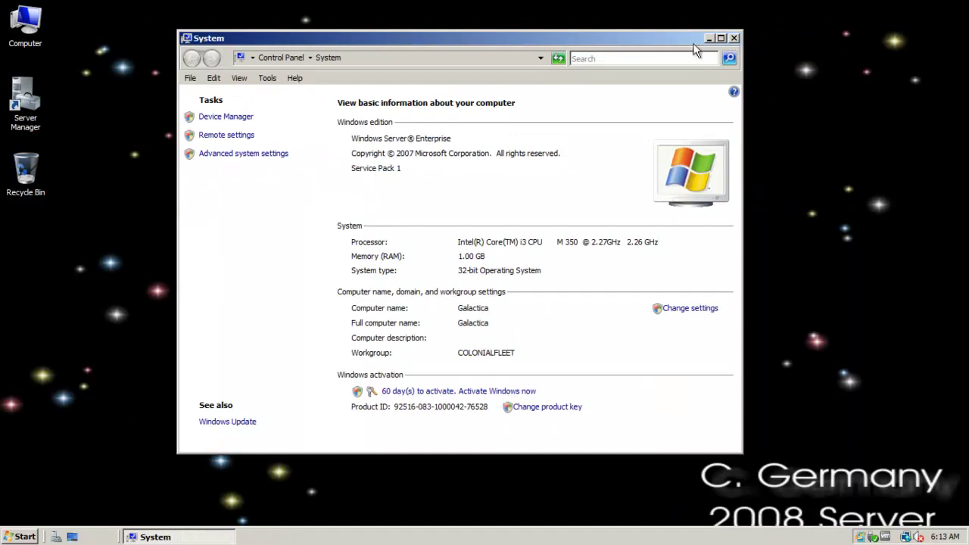
drag(432, 41, 450, 18)
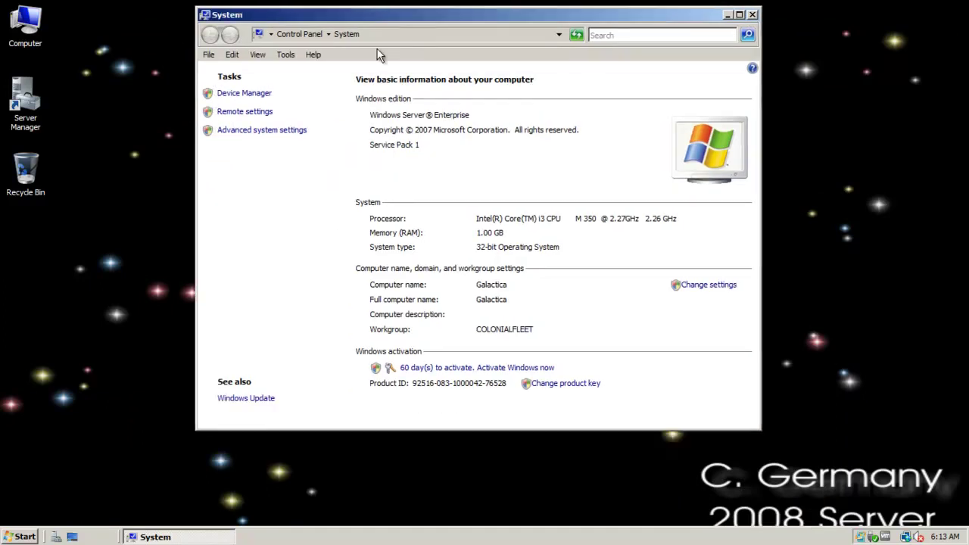
click(235, 111)
drag(262, 23, 519, 34)
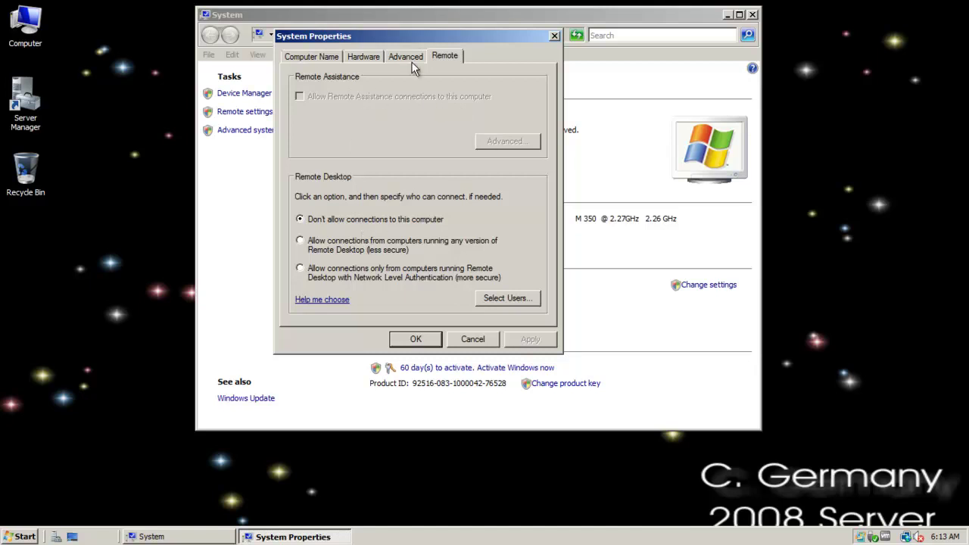
Choose 'Allow connections from computers running any version of Remote Desktop' and accept the firewall notice
click(324, 254)
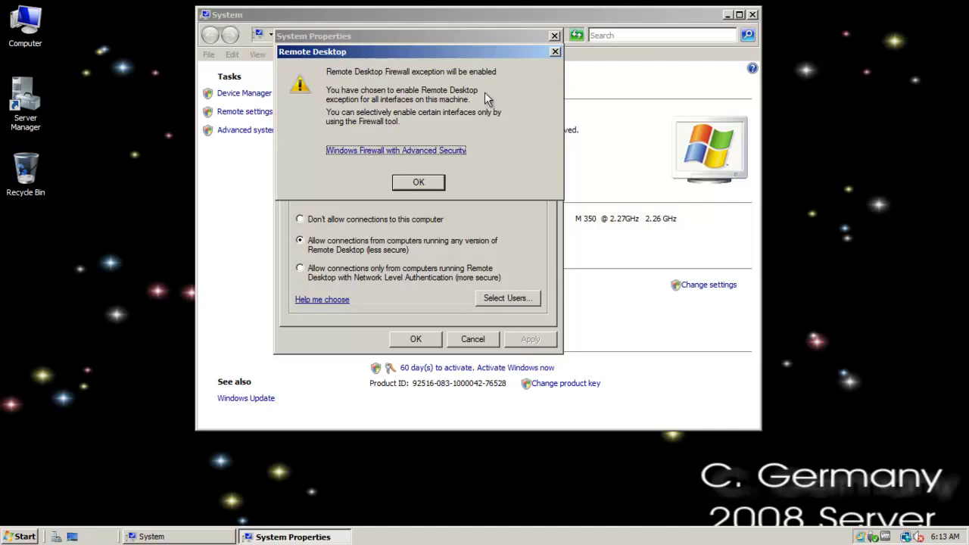
drag(477, 52, 490, 82)
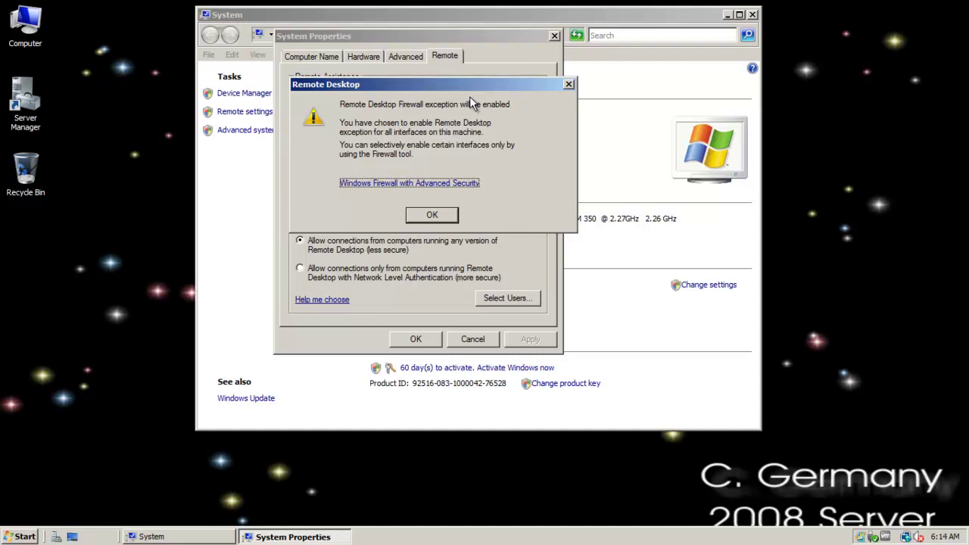
drag(476, 90, 469, 111)
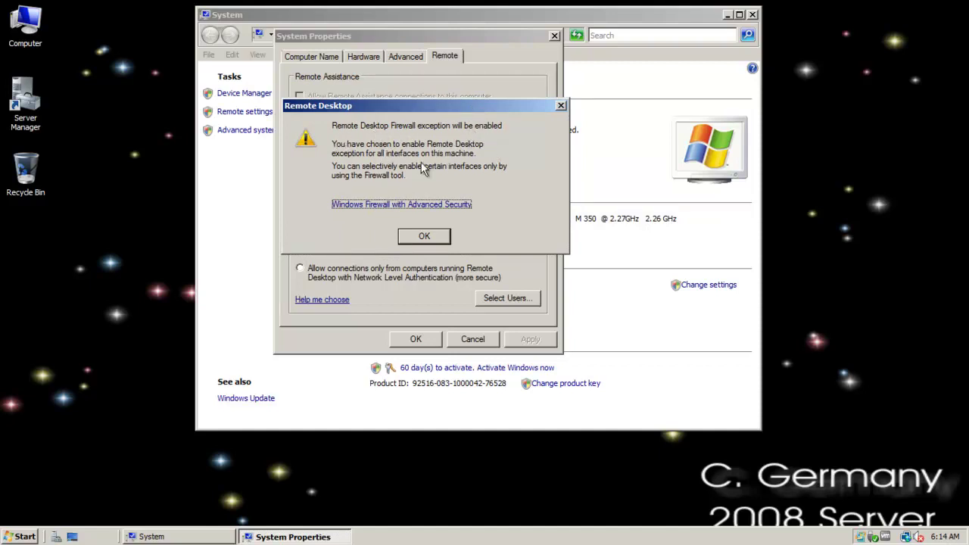
click(428, 236)
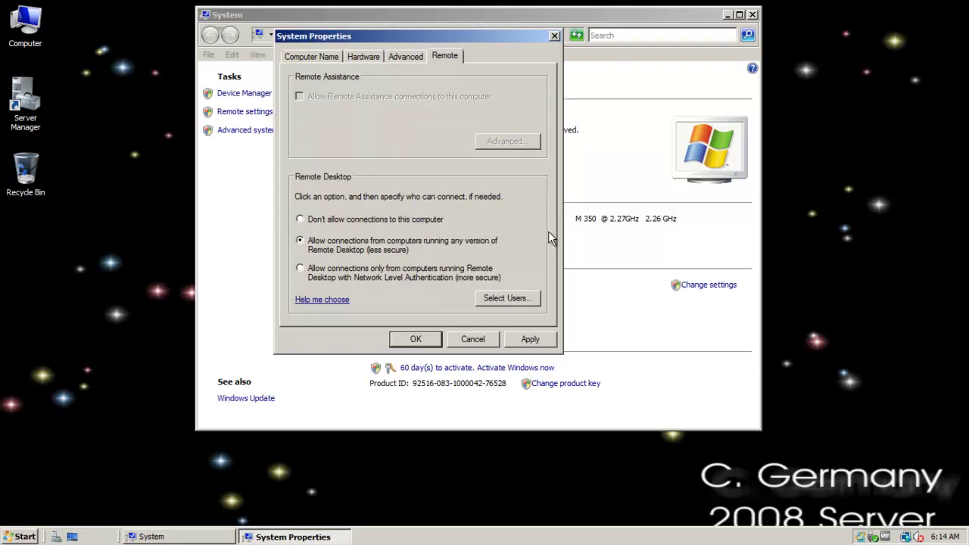
Add remoteuser to the Remote Desktop Users list
click(512, 302)
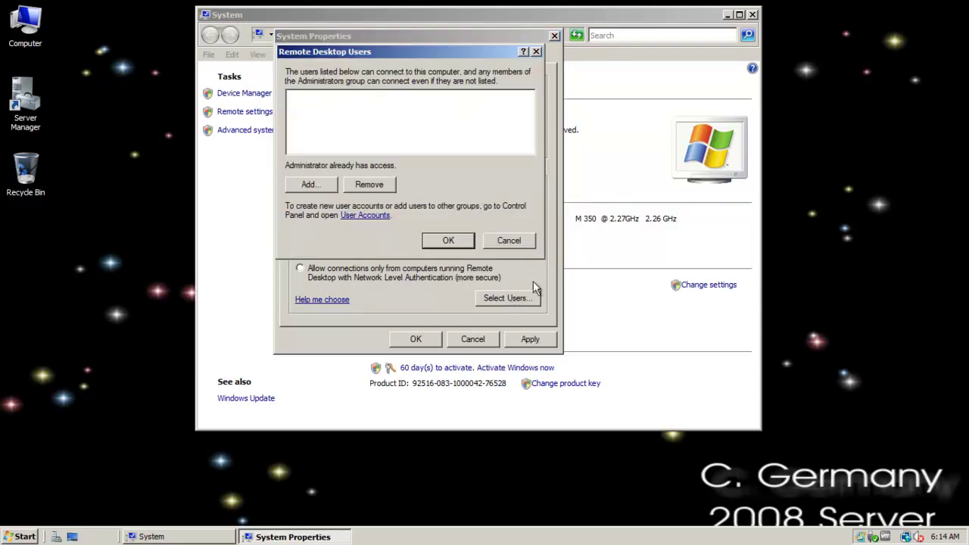
click(323, 189)
text(r)
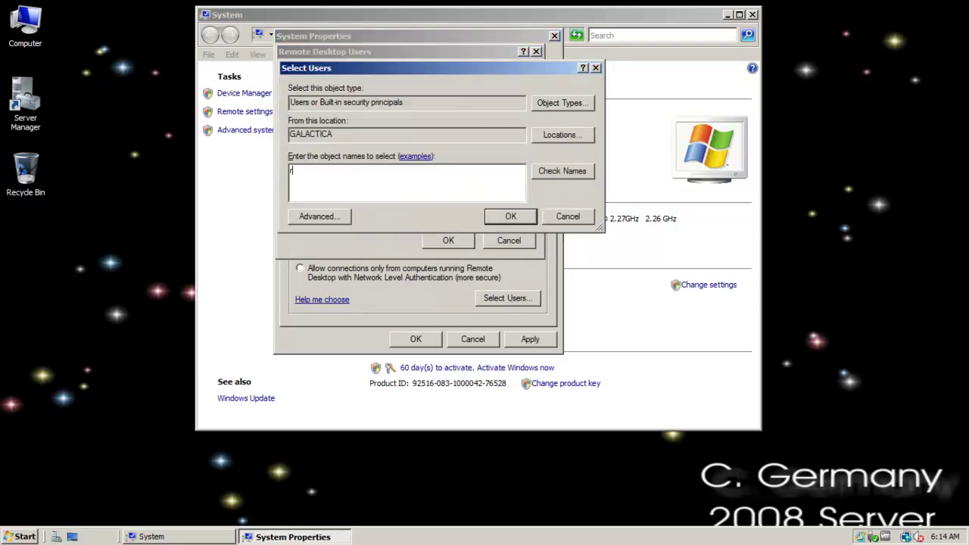
text(emoteuser)
click(511, 216)
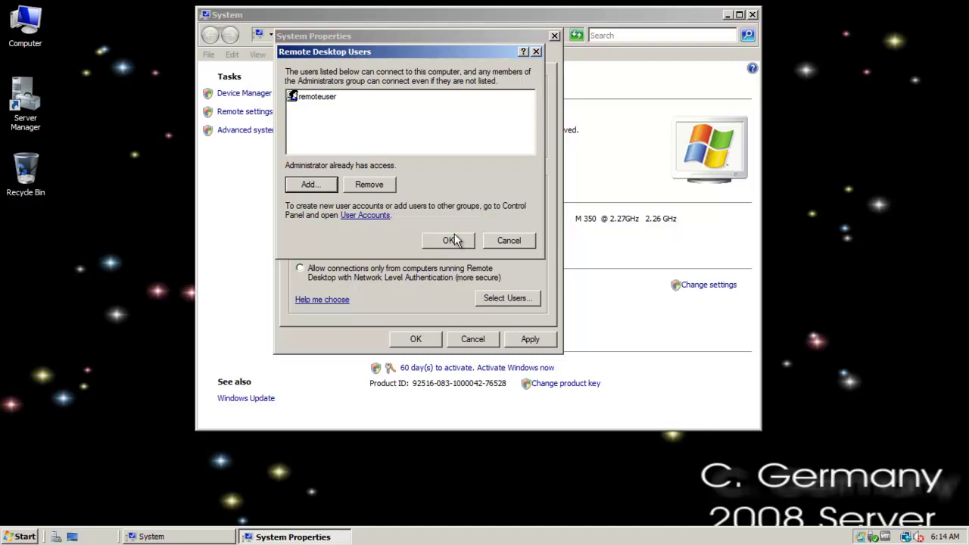
drag(415, 54, 430, 55)
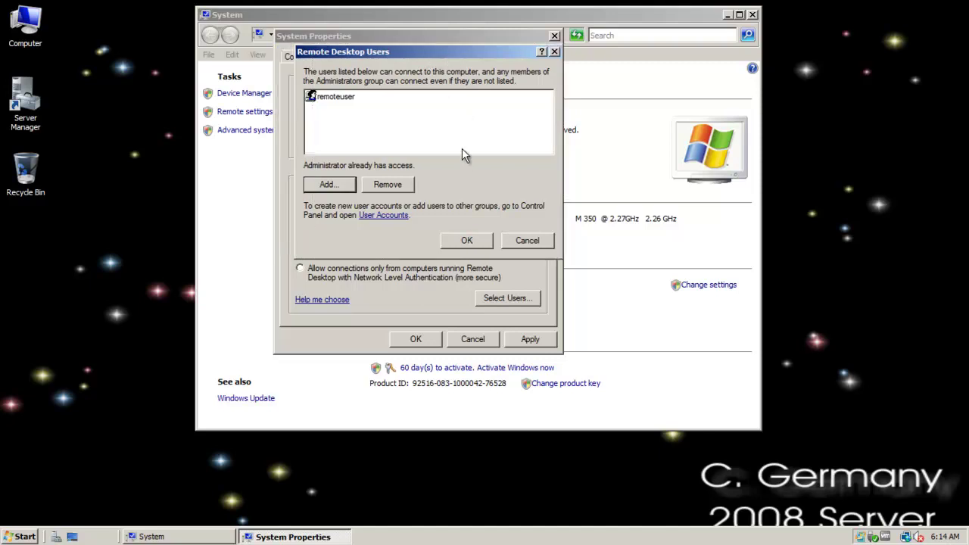
click(479, 242)
click(507, 298)
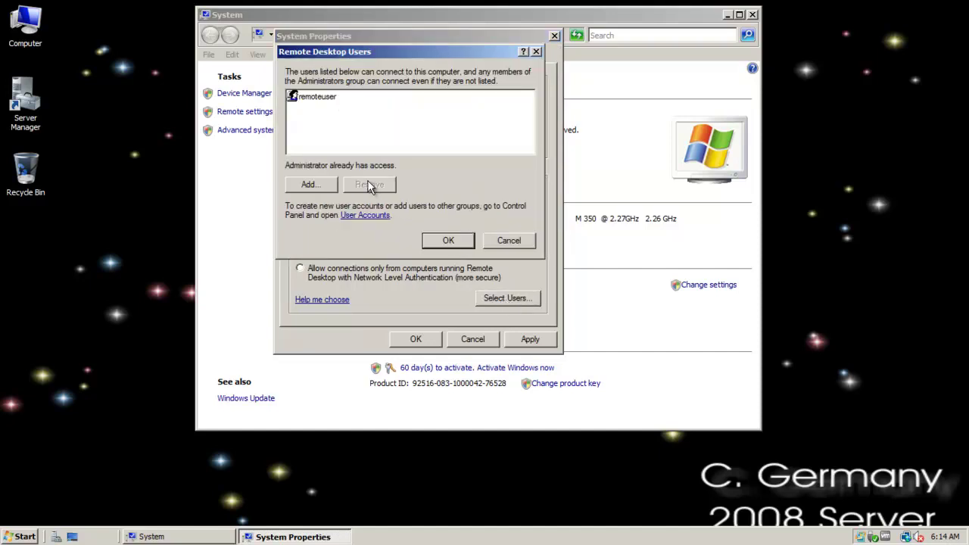
click(445, 238)
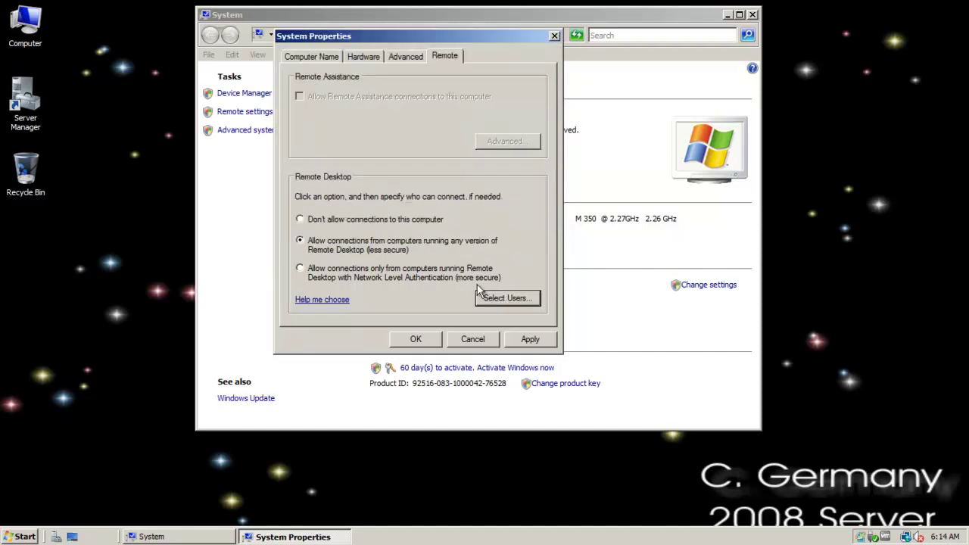
Confirm System Properties with OK and close the System window
click(424, 344)
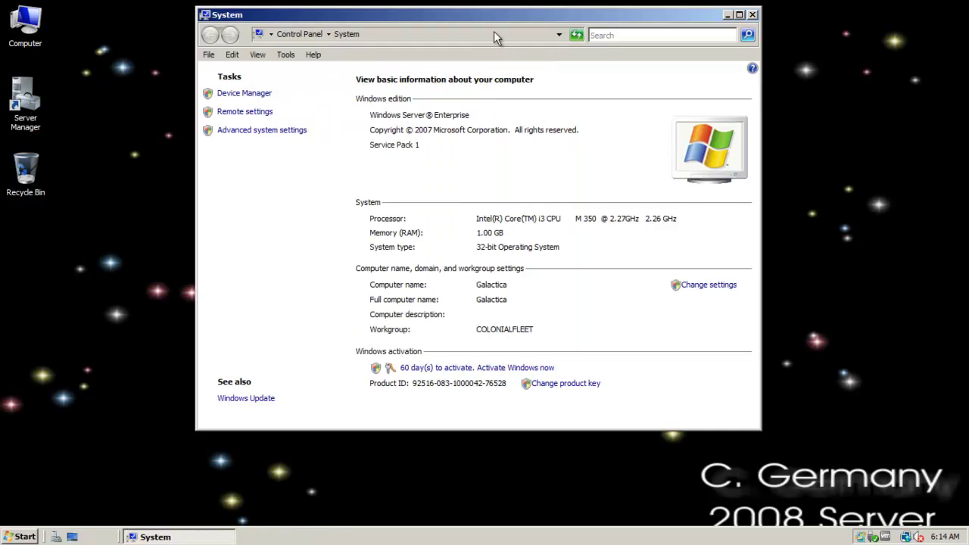
drag(503, 22, 542, 18)
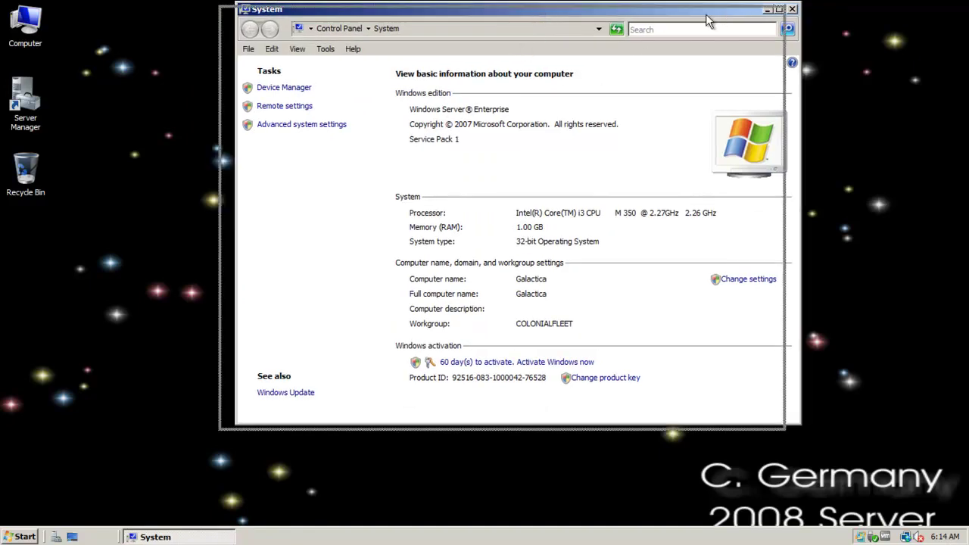
drag(723, 15, 706, 20)
click(775, 14)
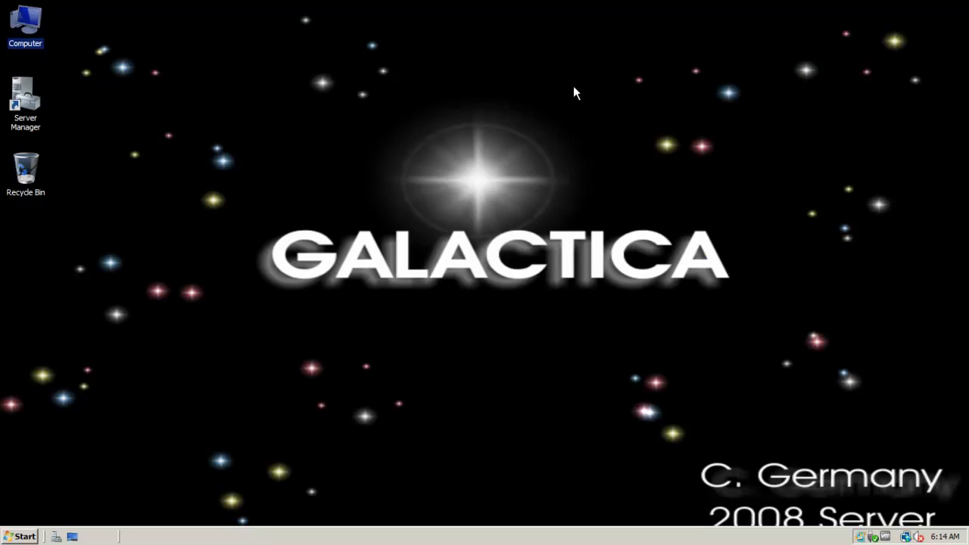
Open Windows Firewall from Control Panel and check the Remote Desktop exception
click(21, 535)
click(248, 339)
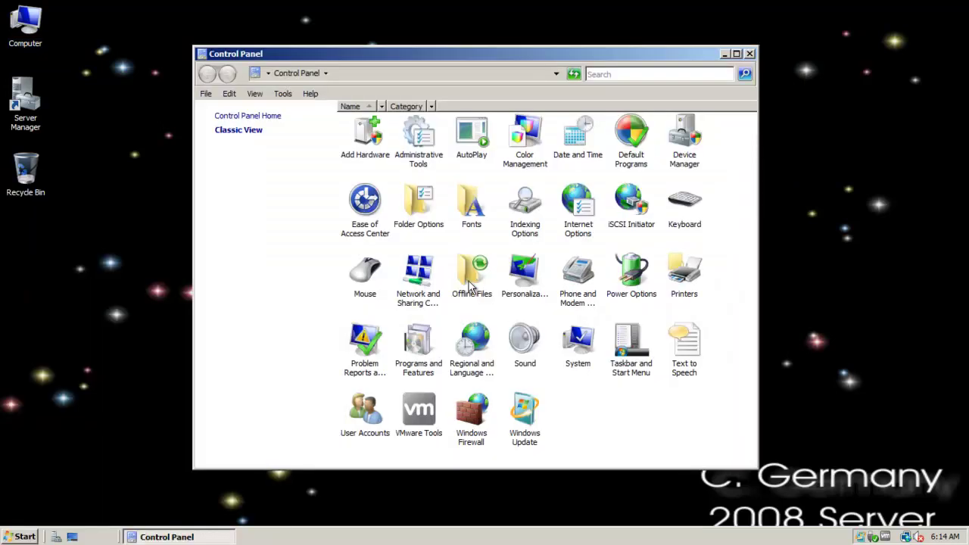
click(477, 419)
double_click(476, 418)
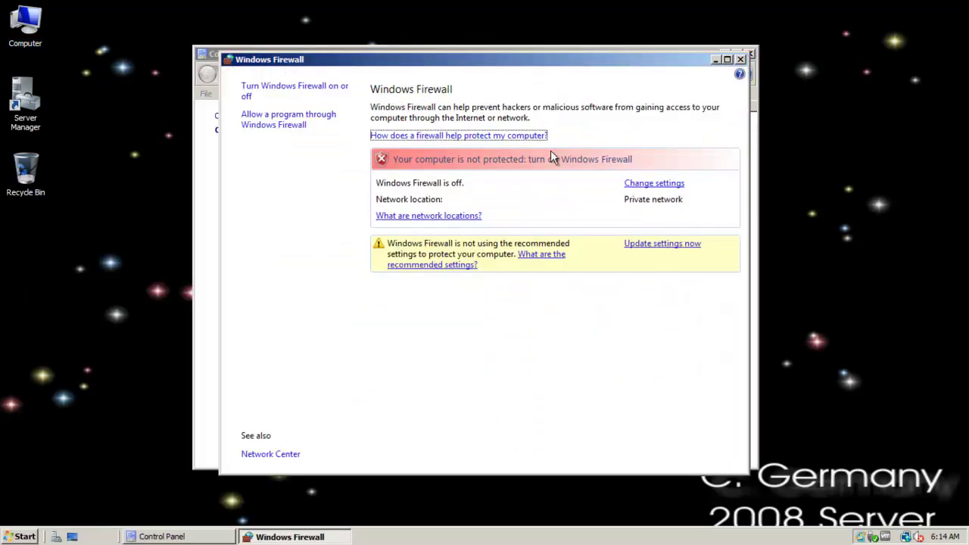
click(292, 127)
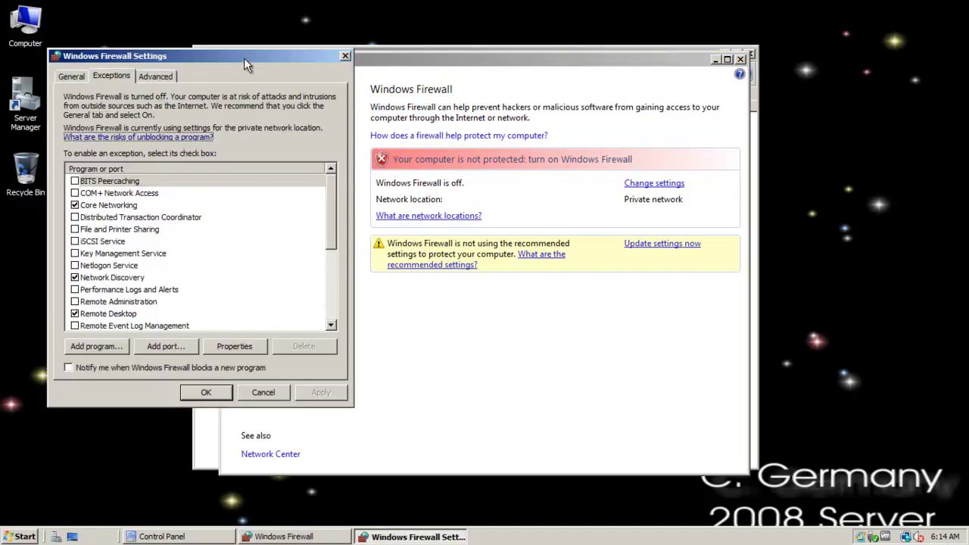
drag(248, 58, 437, 53)
drag(520, 197, 518, 221)
click(320, 264)
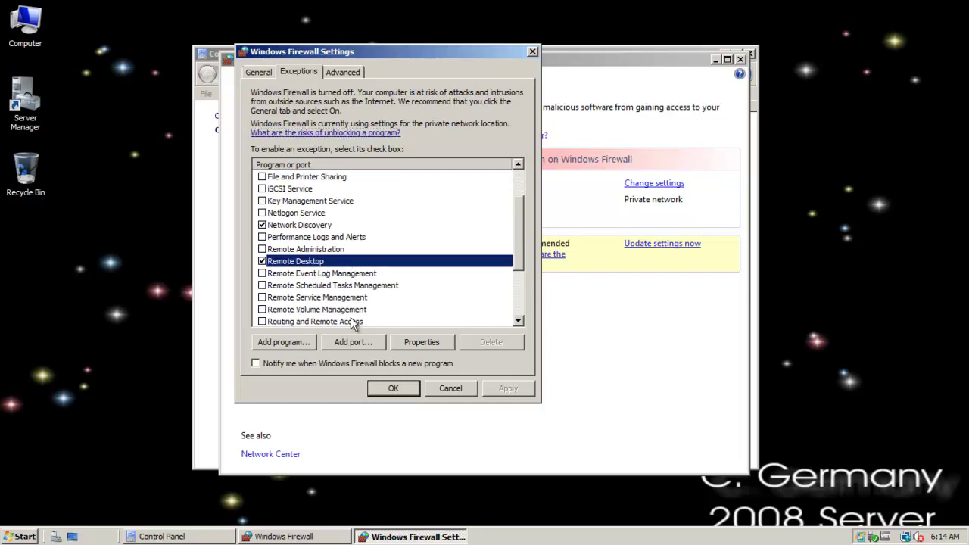
Draft a port 3389 exception but cancel it, then OK the exceptions and close Windows Firewall
click(353, 342)
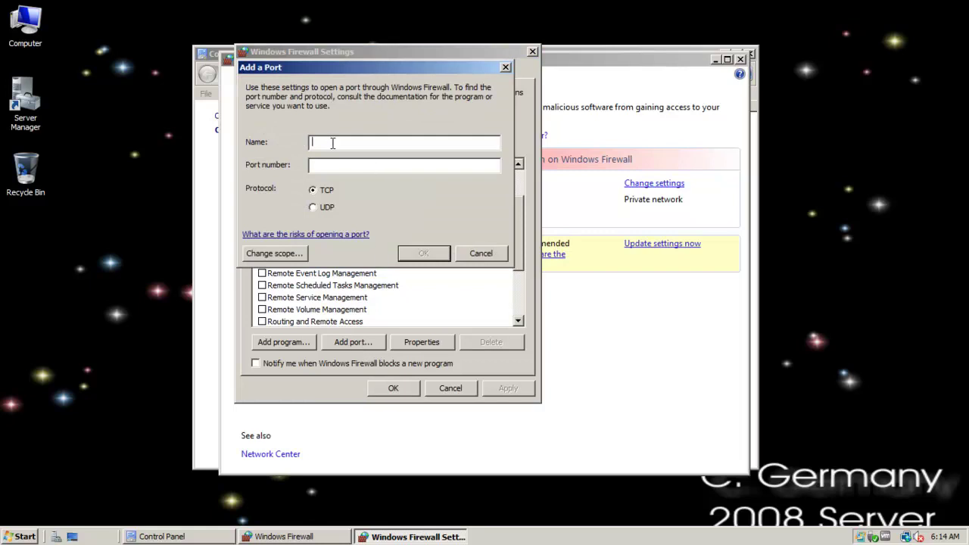
text(Remote)
key(BackSpace)
key(BackSpace)
key(BackSpace)
key(BackSpace)
key(BackSpace)
text(DP)
text(3389)
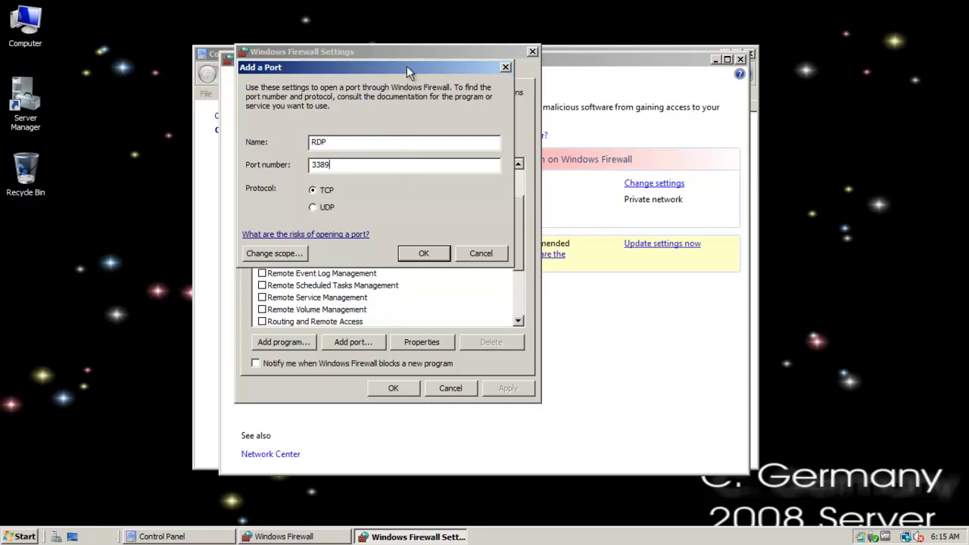
drag(431, 68, 685, 119)
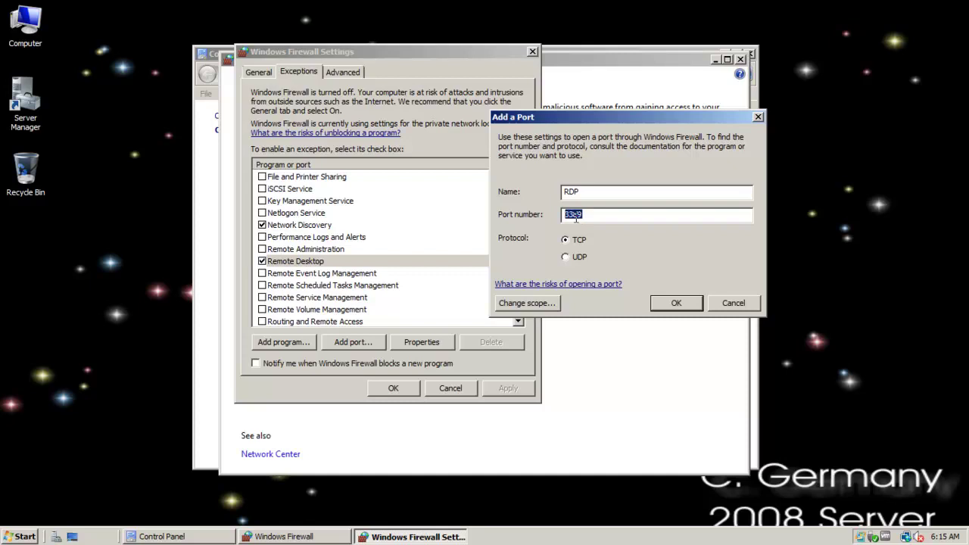
click(583, 218)
drag(583, 218, 527, 209)
drag(628, 113, 642, 103)
click(747, 291)
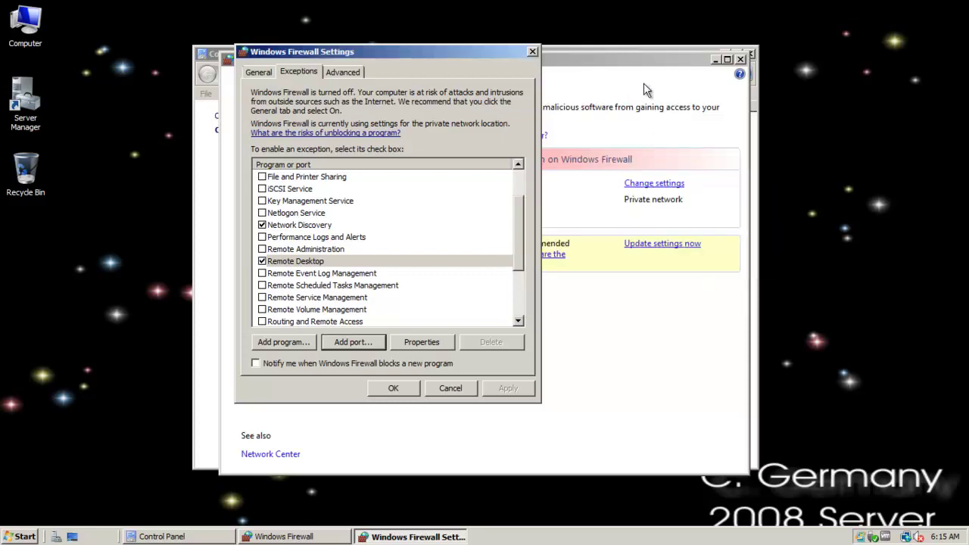
click(394, 388)
click(739, 60)
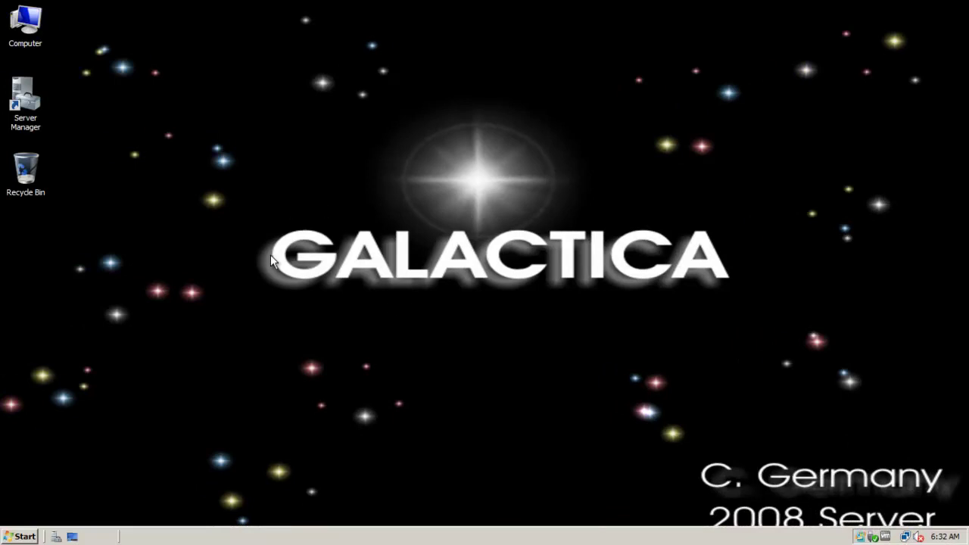
Open an administrator Command Prompt and change to the root of C:
click(19, 535)
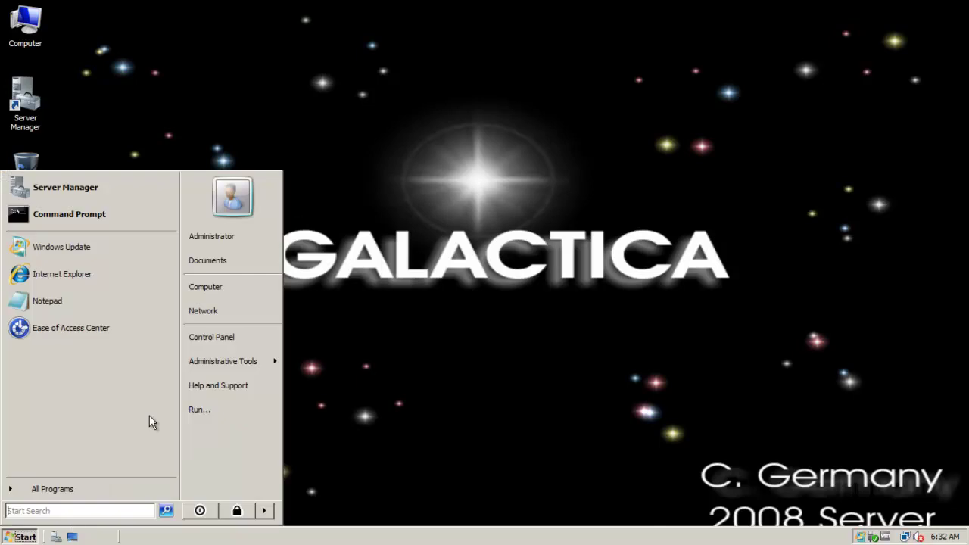
click(90, 219)
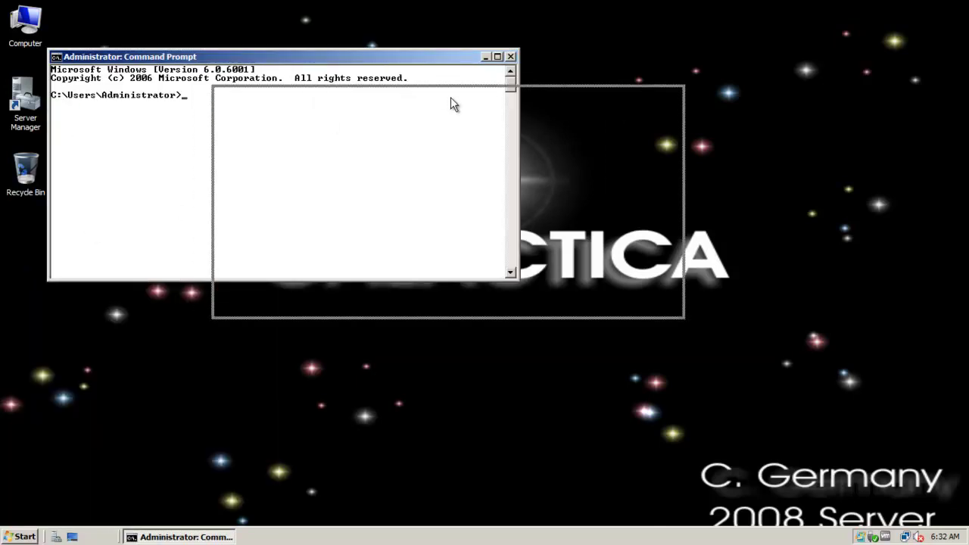
drag(286, 64, 451, 100)
text(cd ..)
key(Return)
text(cd ..)
key(Return)
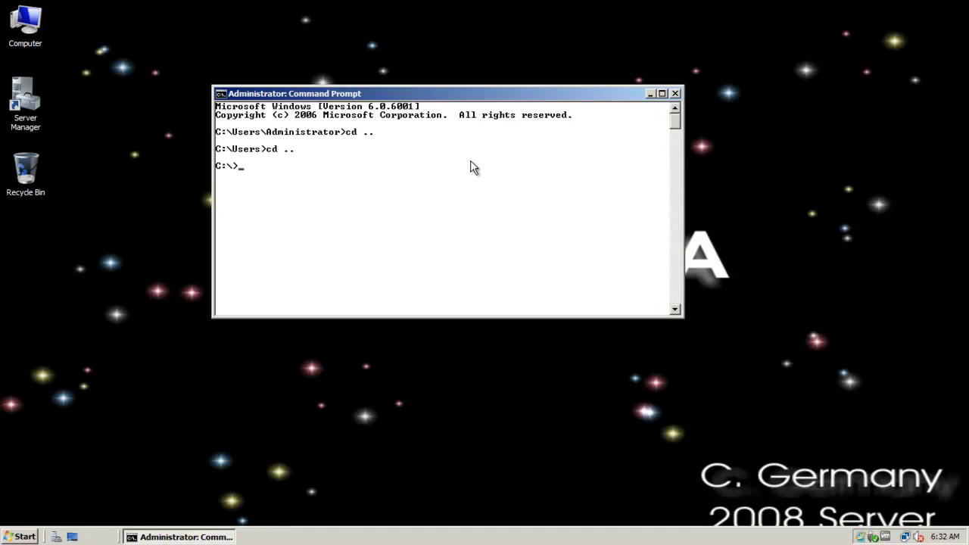
Run netstat -an and scroll the listing to find TCP port 3389 listening
text(netstat)
text( -an)
key(Return)
scroll(484, 166, up, 6)
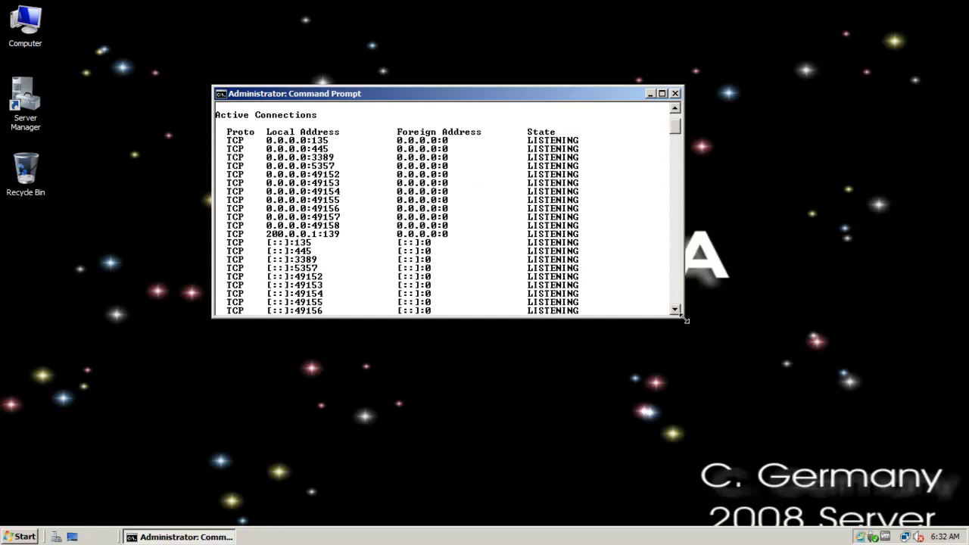
drag(684, 320, 685, 419)
scroll(559, 261, up, 1)
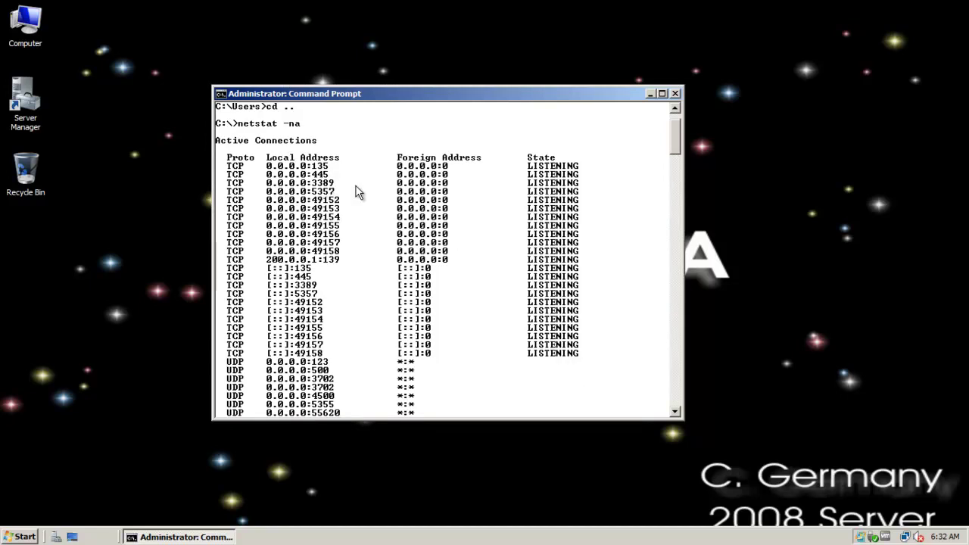
scroll(408, 195, down, 5)
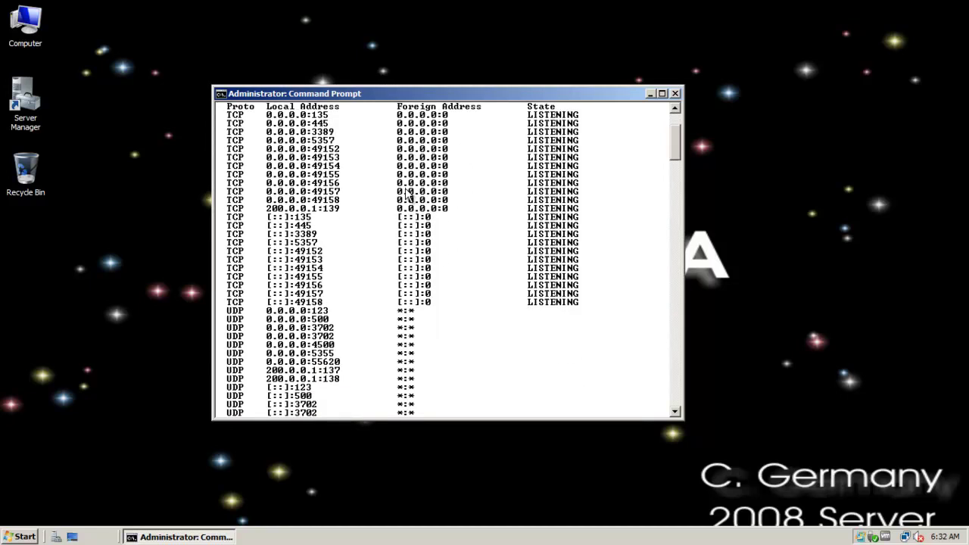
scroll(408, 194, down, 4)
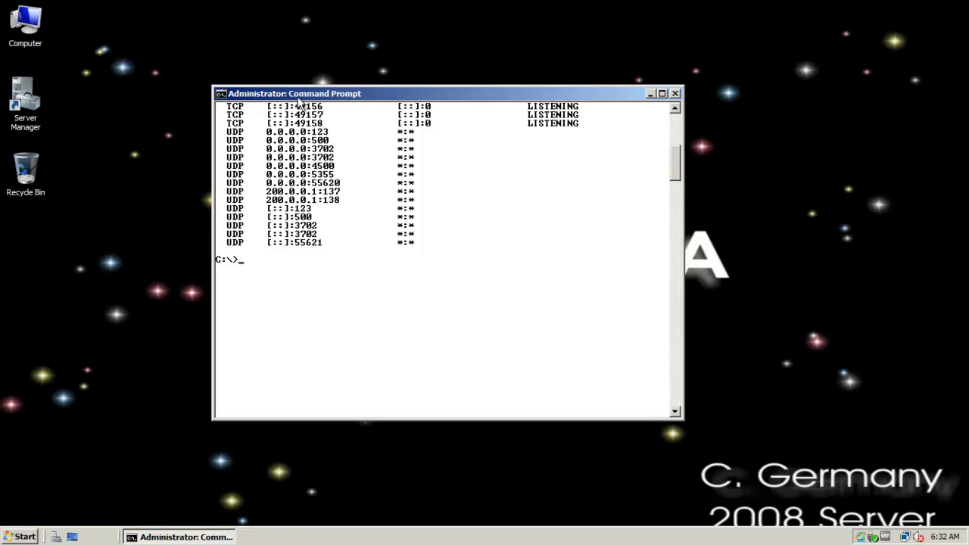
drag(303, 92, 395, 60)
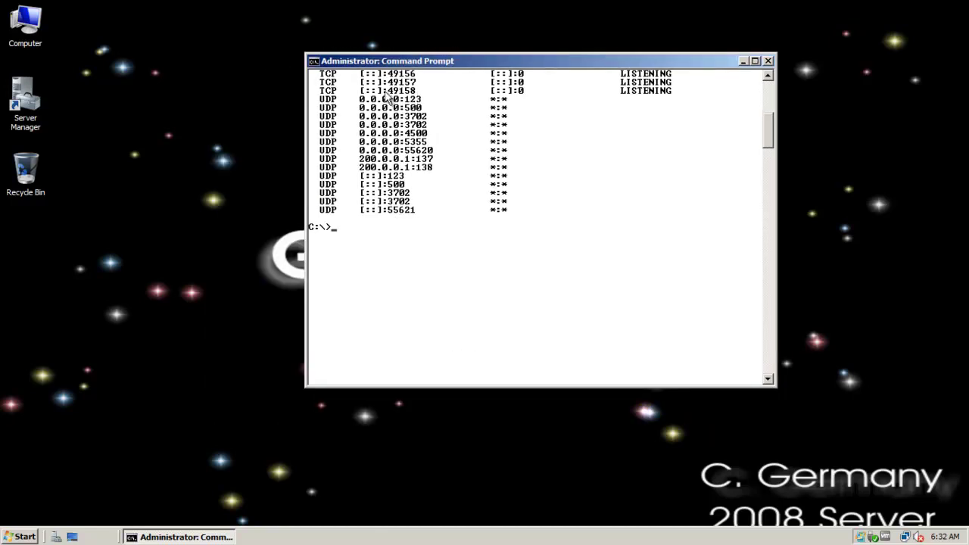
Launch Terminal Services Configuration from Administrative Tools > Terminal Services
click(24, 537)
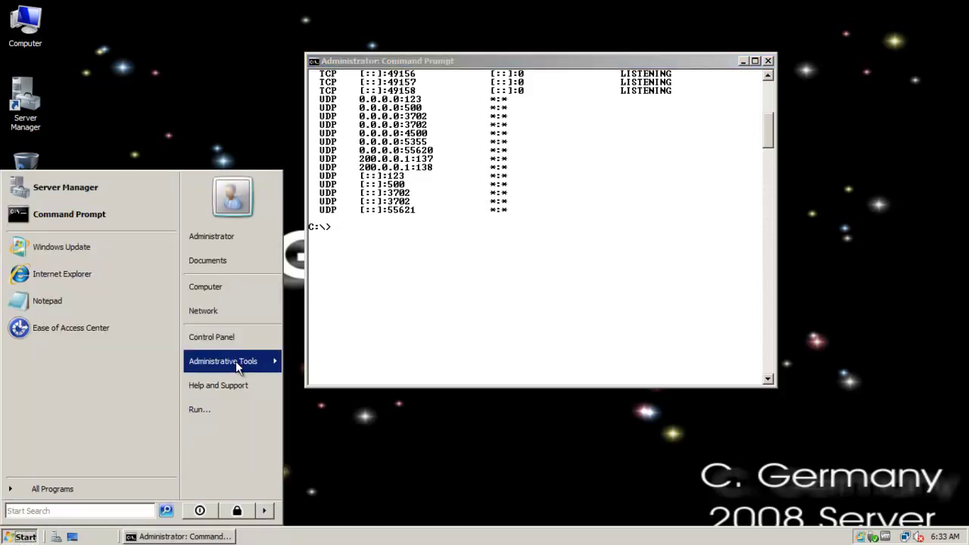
mouse_move(235, 361)
mouse_move(354, 124)
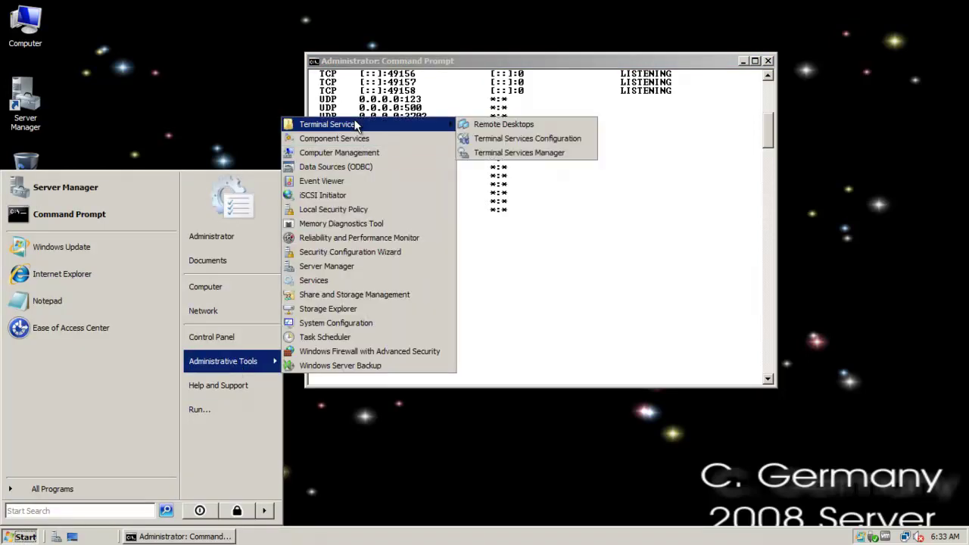
click(499, 139)
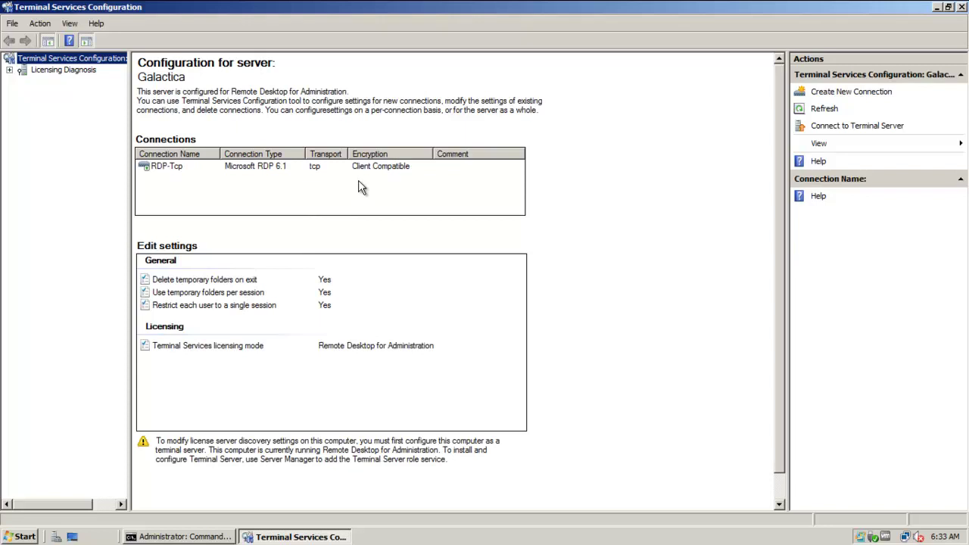
Set the RDP-Tcp network adapter to Intel(R) PRO/1000 MT Network Connection
right_click(170, 172)
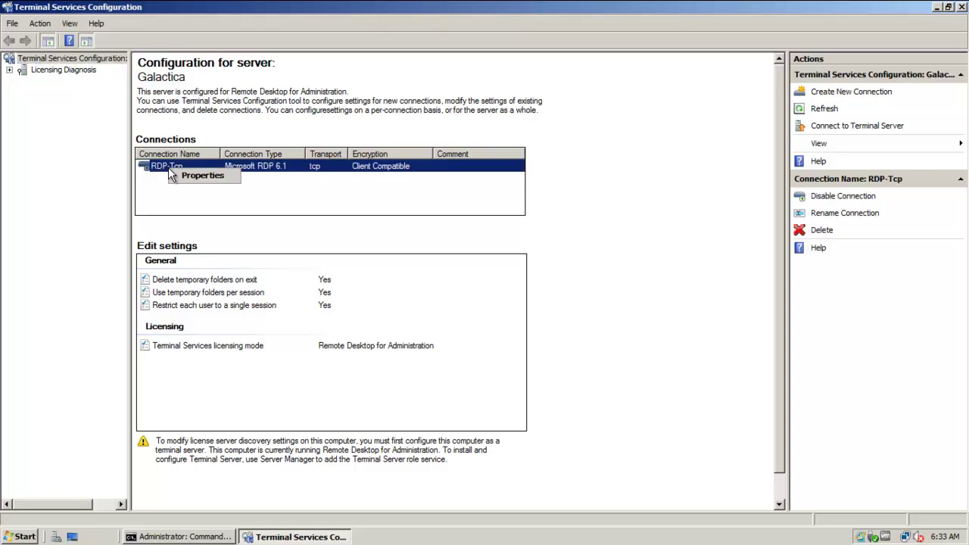
click(202, 175)
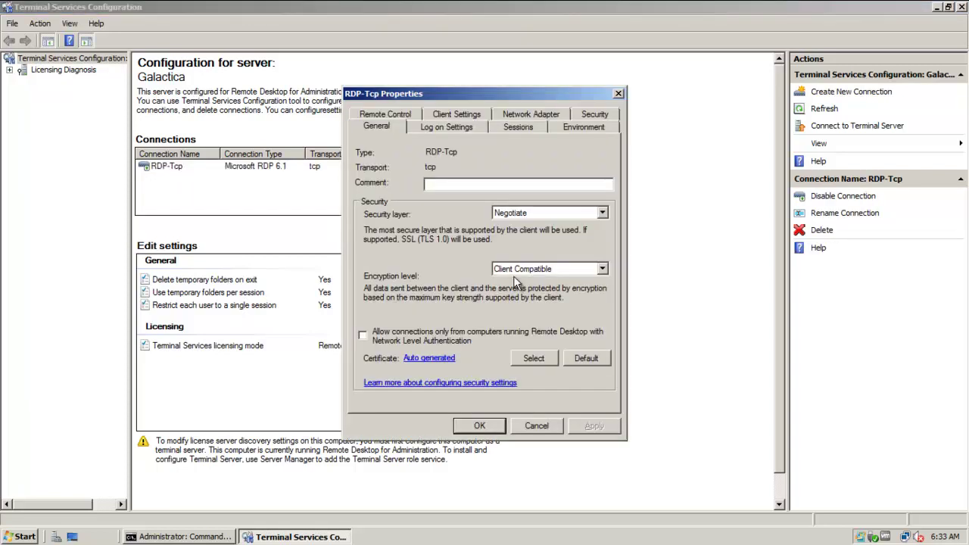
click(536, 114)
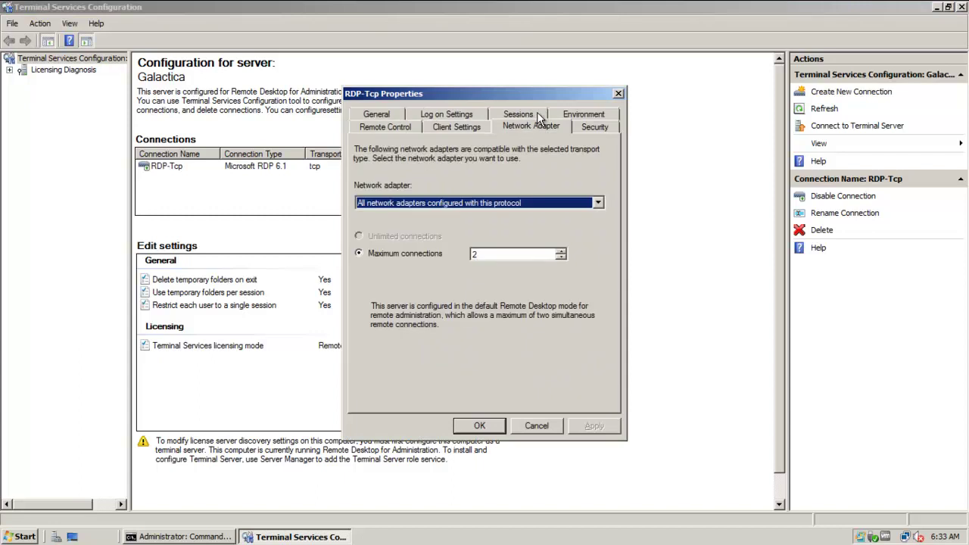
click(597, 203)
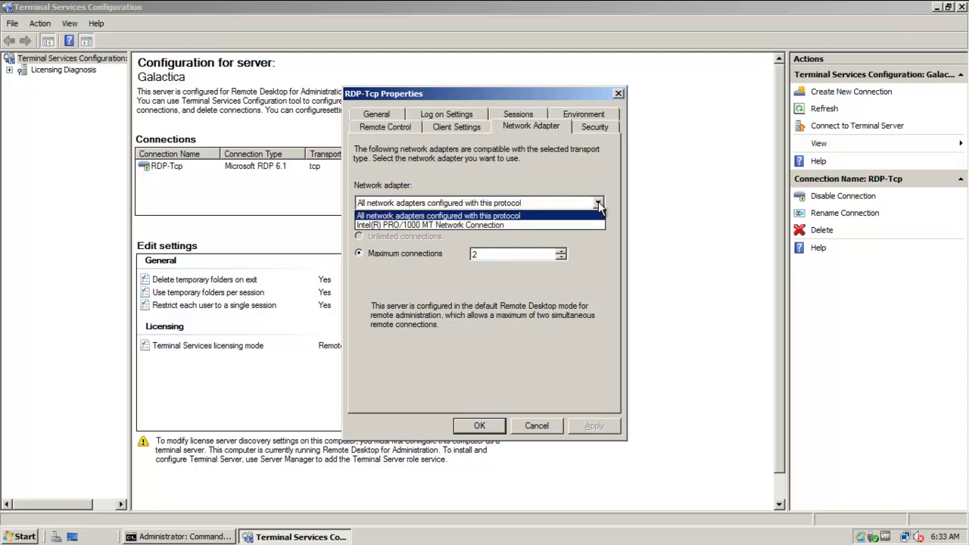
click(508, 226)
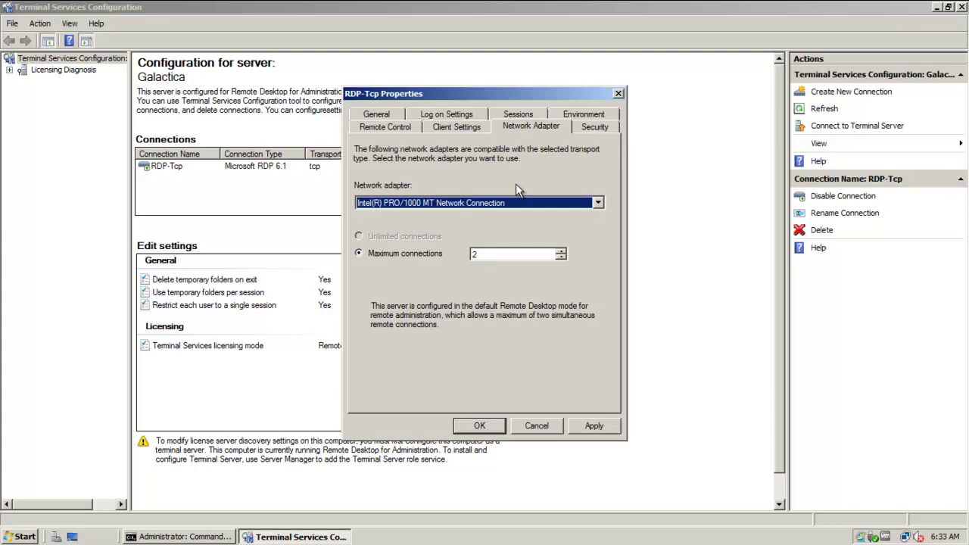
click(494, 425)
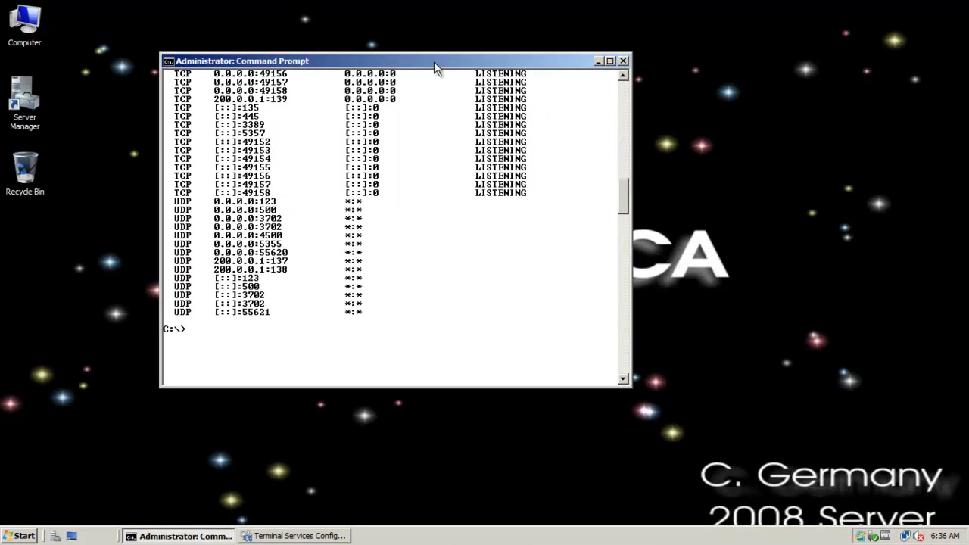
Search the Start menu for regedt32
click(18, 536)
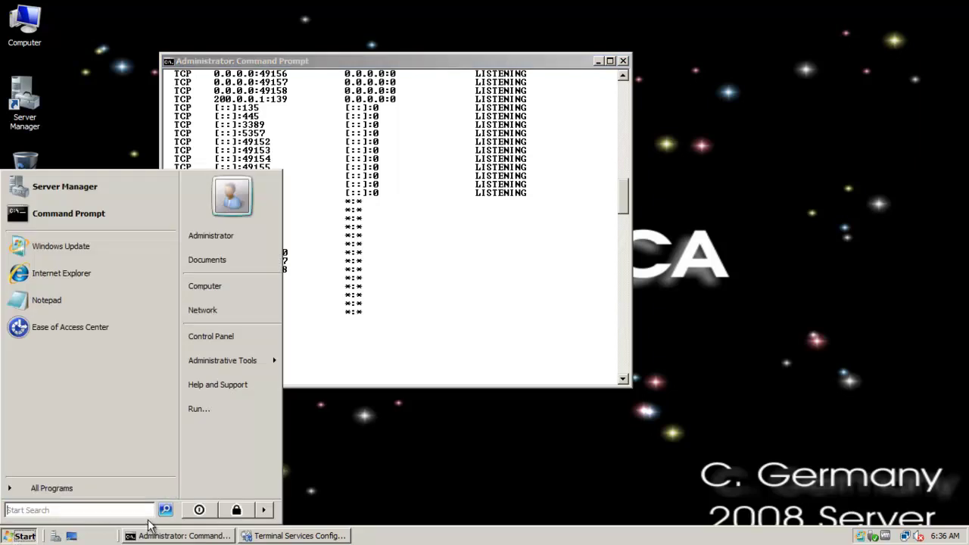
text(regedt32)
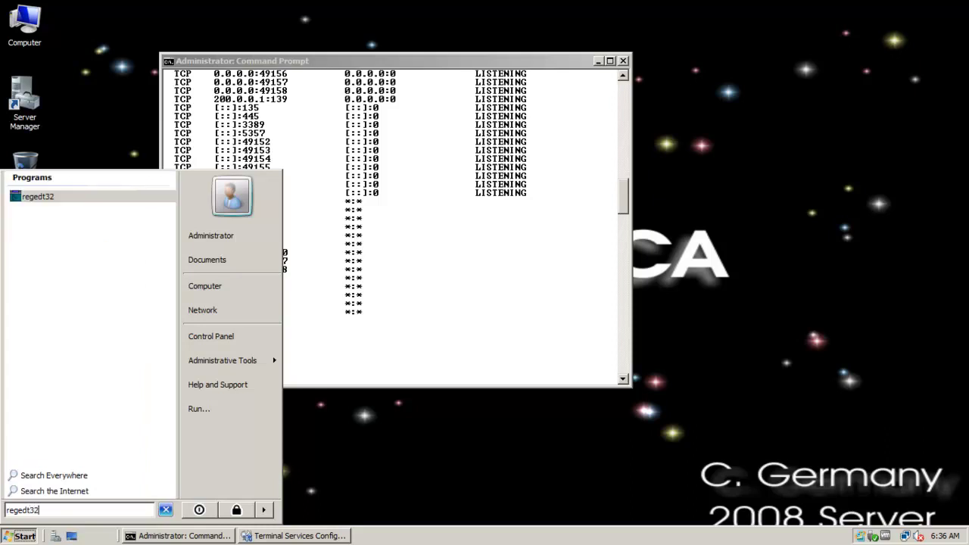
Launch Registry Editor and expand HKEY_LOCAL_MACHINE\SYSTEM\CurrentControlSet\Control
key(Return)
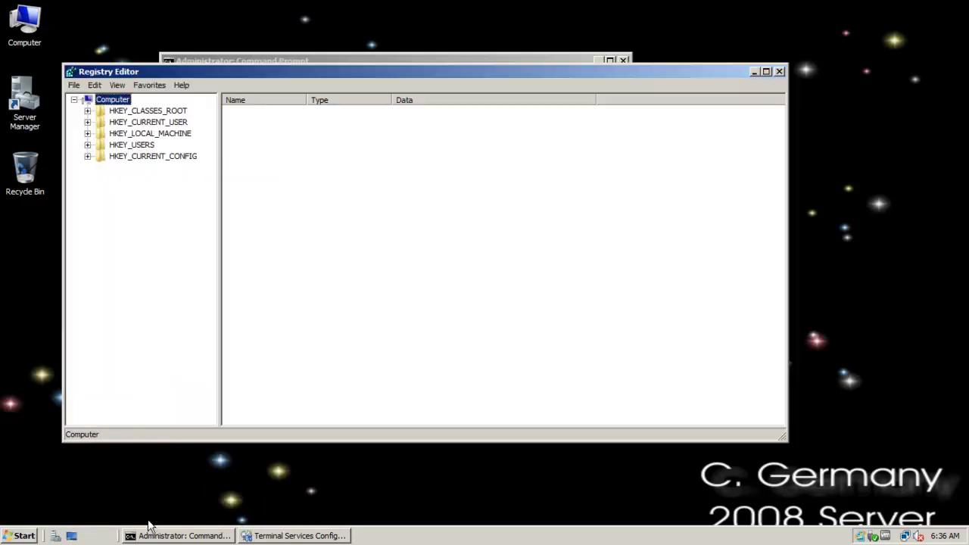
drag(255, 76, 275, 74)
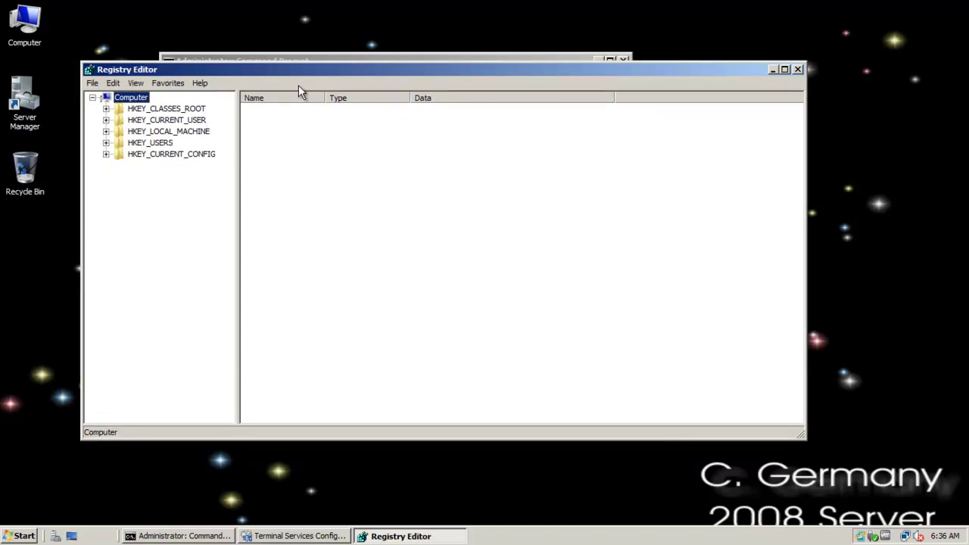
click(194, 132)
click(107, 131)
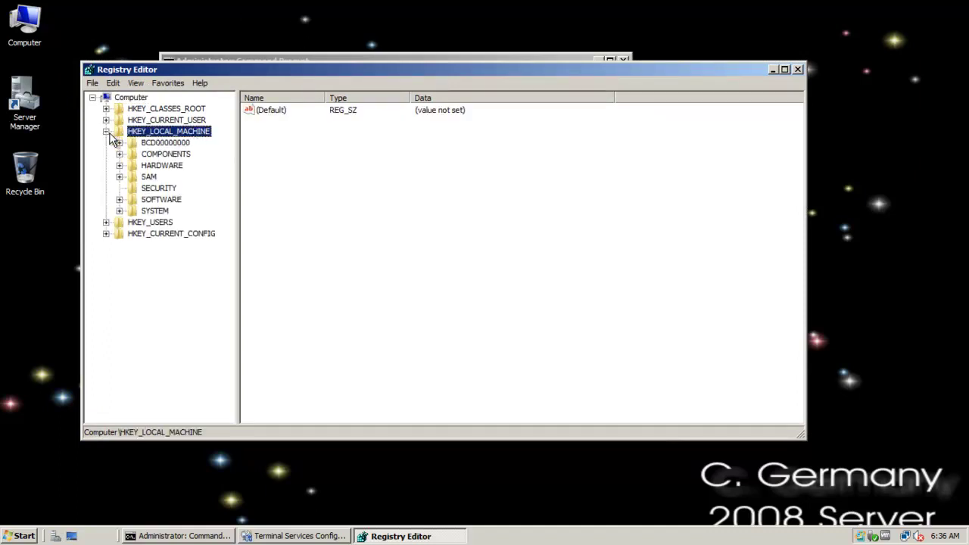
click(160, 167)
click(157, 212)
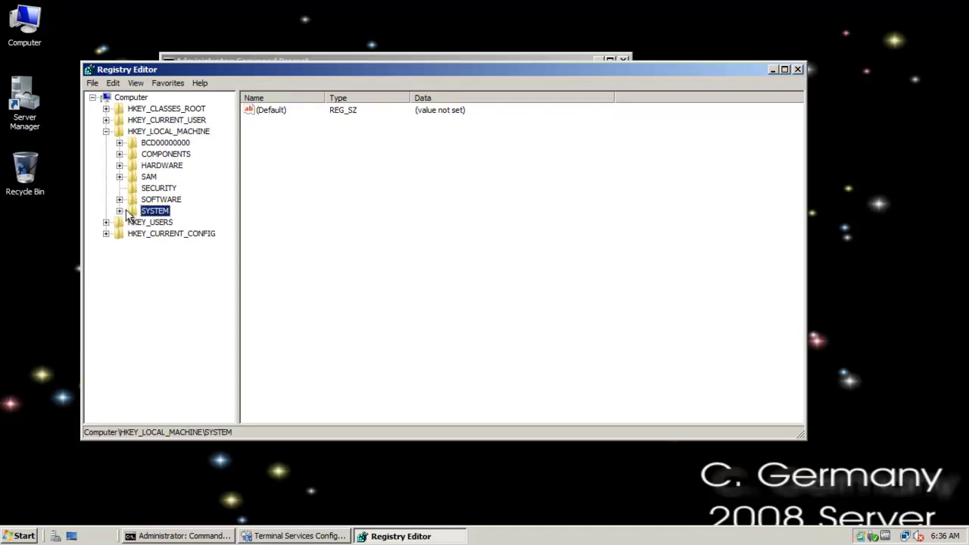
click(120, 211)
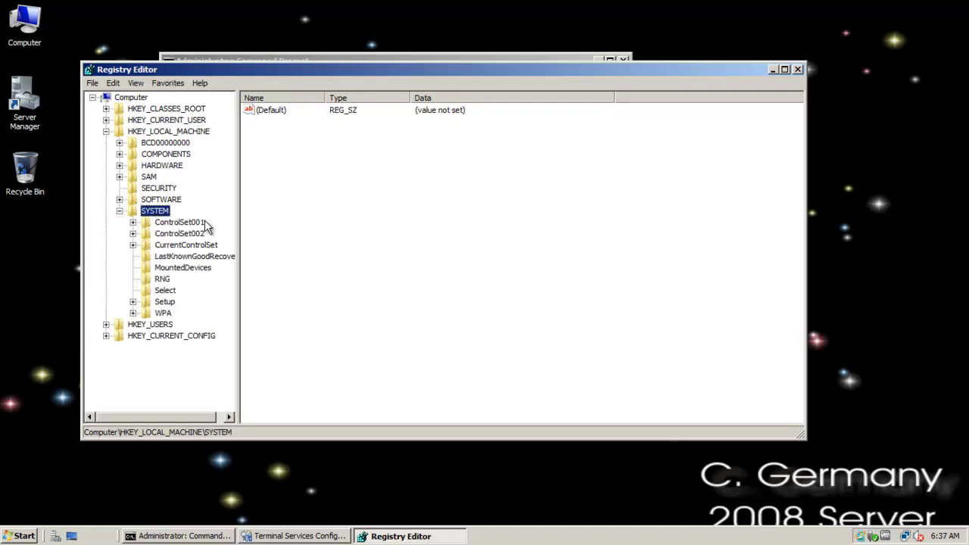
click(190, 247)
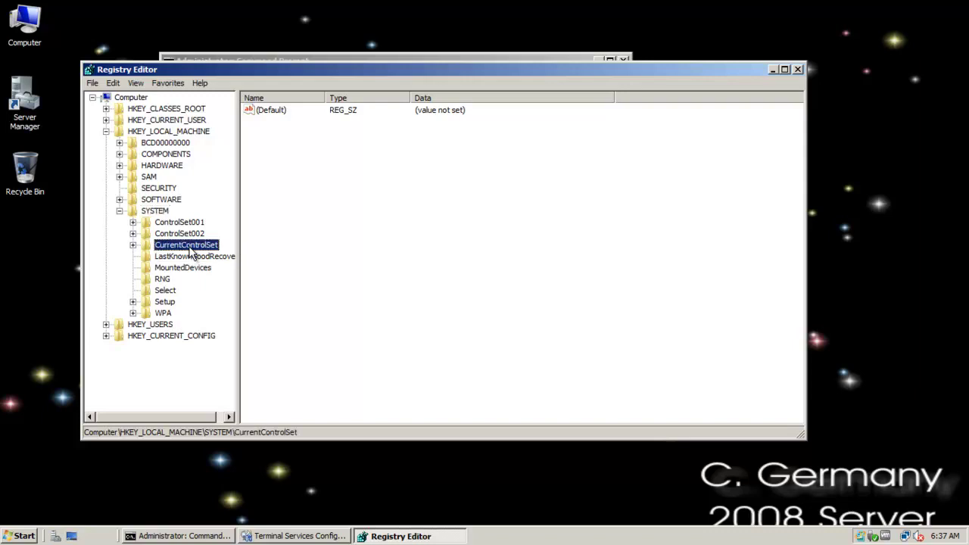
click(133, 244)
click(182, 256)
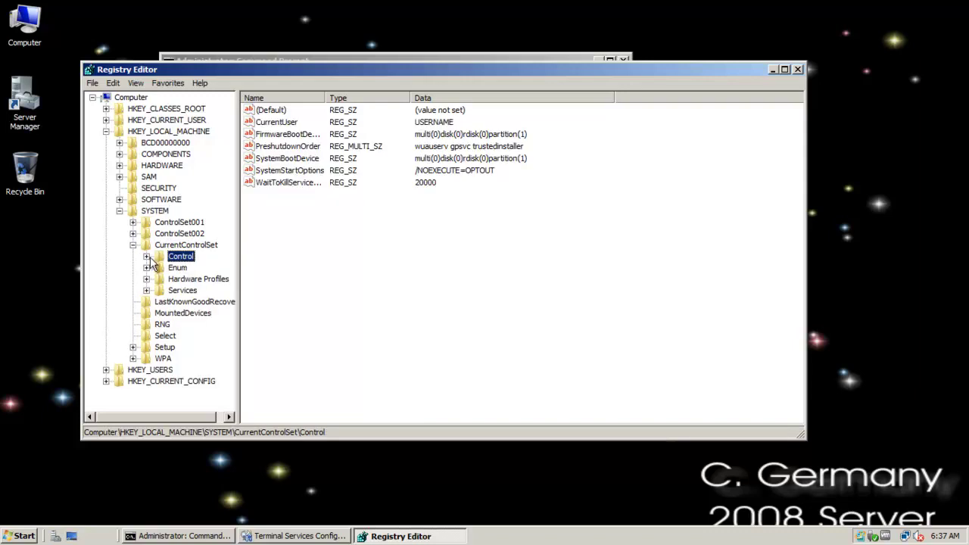
click(146, 256)
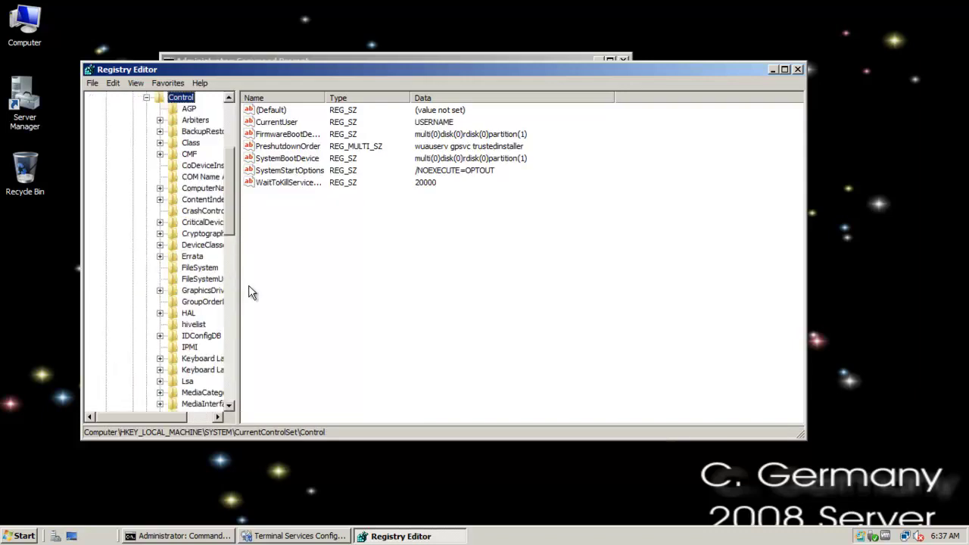
Widen the key tree pane and expand Terminal Server\WinStations
drag(237, 214, 276, 218)
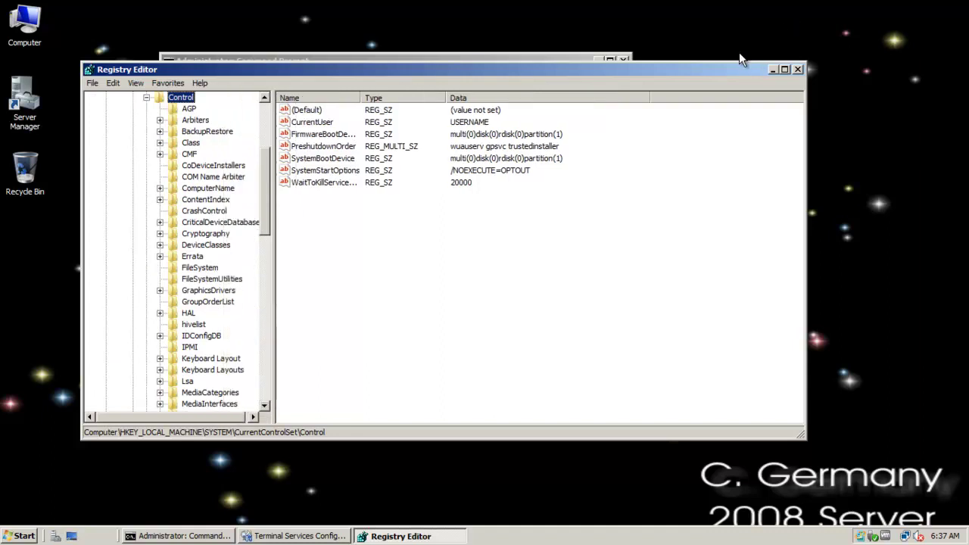
drag(730, 67, 750, 65)
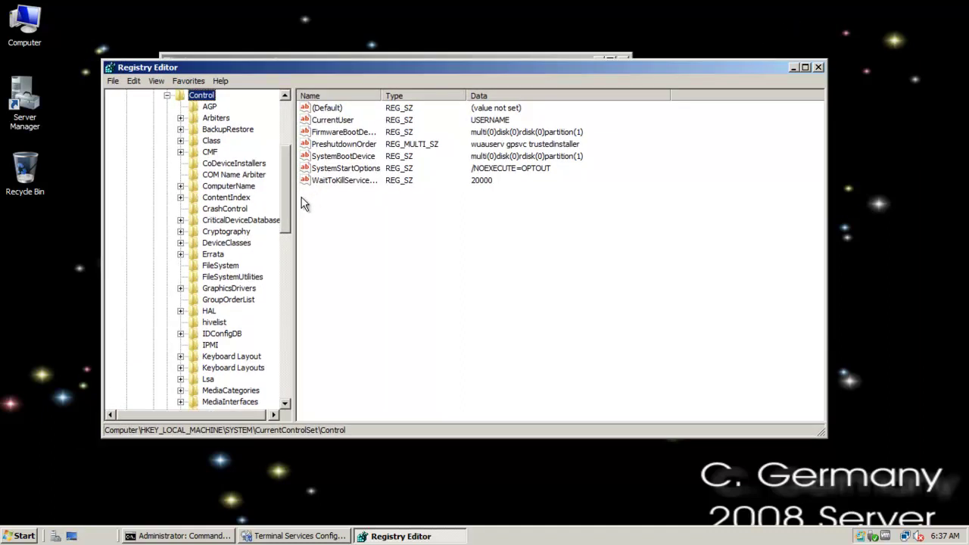
drag(296, 200, 311, 328)
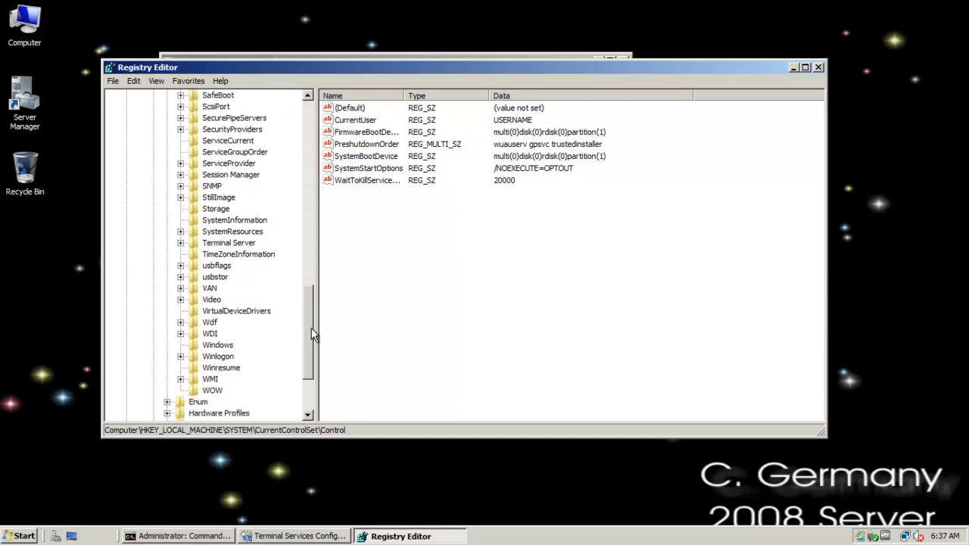
click(249, 254)
key(Up)
click(180, 243)
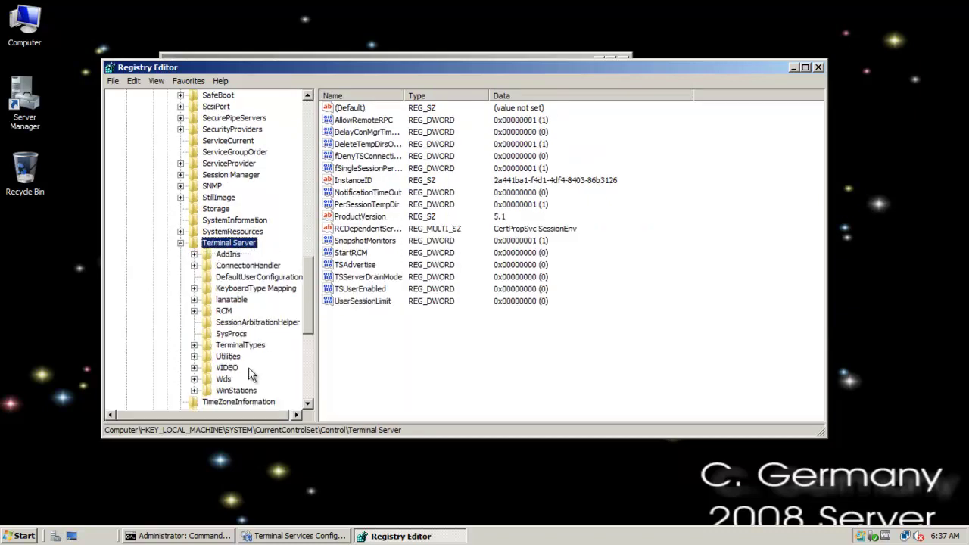
click(239, 392)
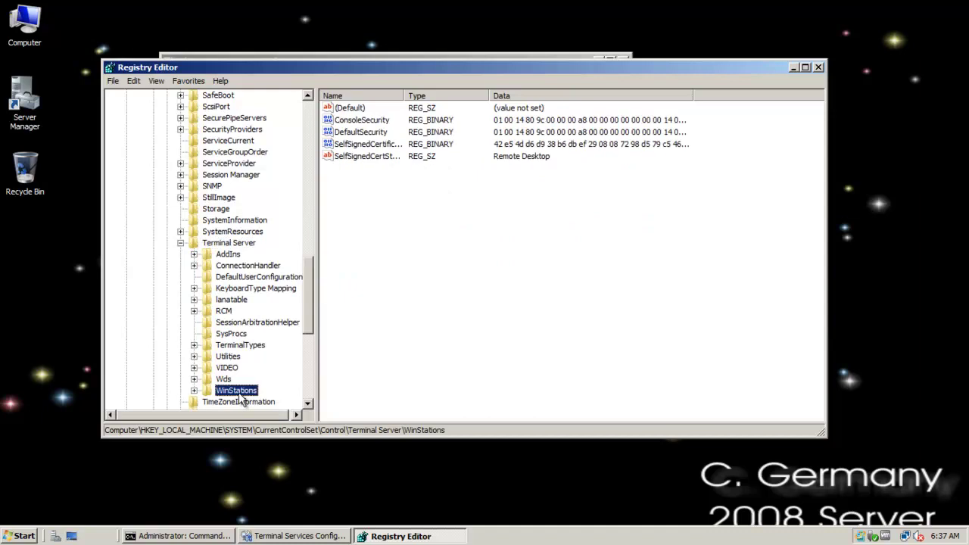
scroll(309, 333, down, 5)
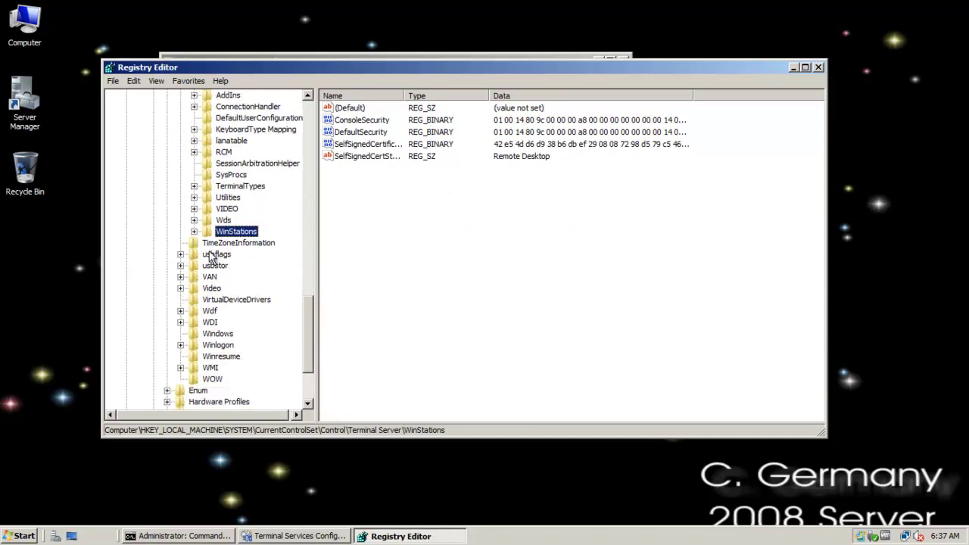
double_click(243, 232)
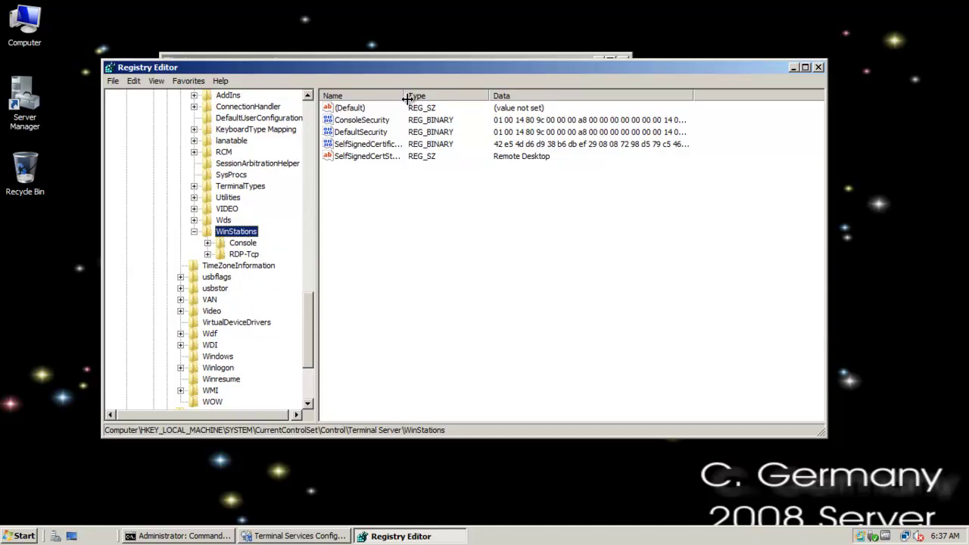
Select the RDP-Tcp key and pick its PortNumber value
drag(405, 96, 436, 98)
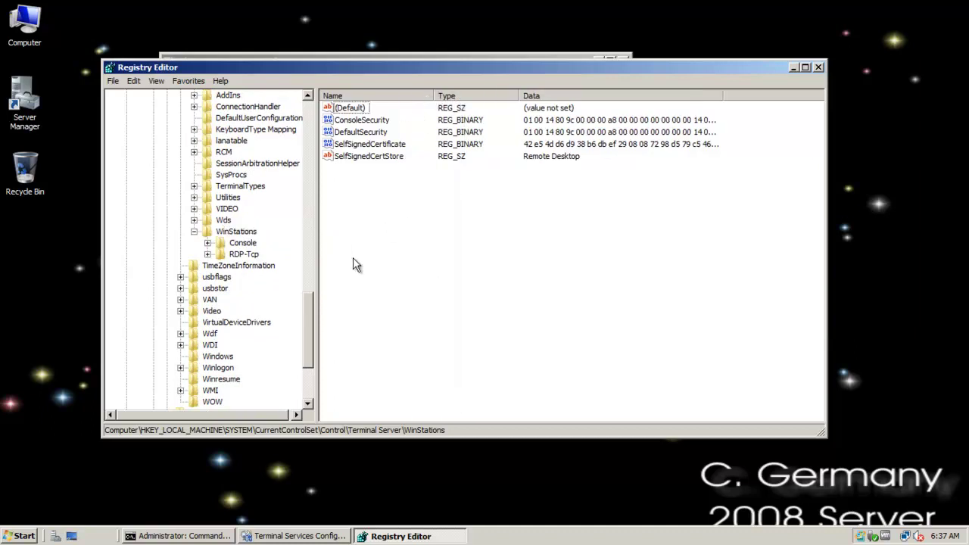
click(242, 255)
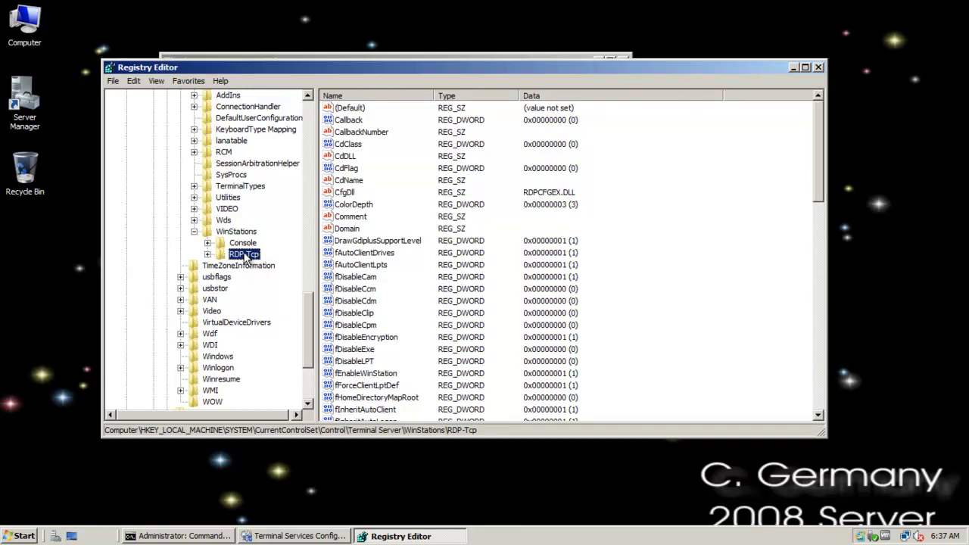
click(378, 242)
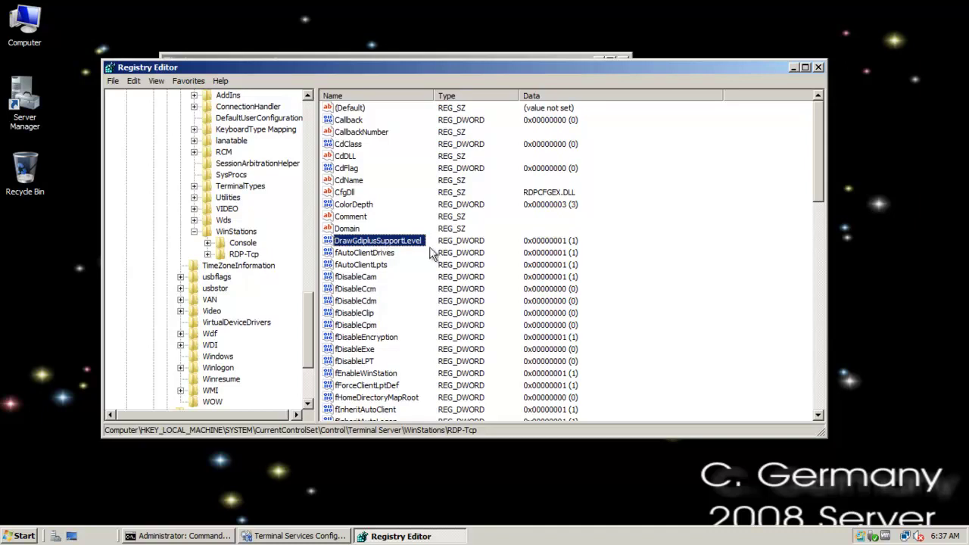
click(361, 326)
scroll(422, 303, down, 4)
scroll(421, 300, down, 10)
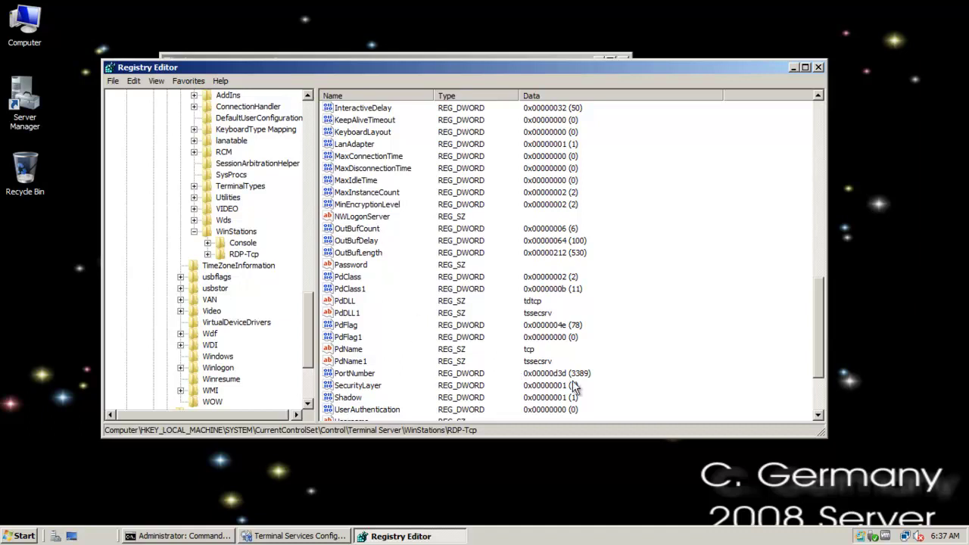
click(366, 378)
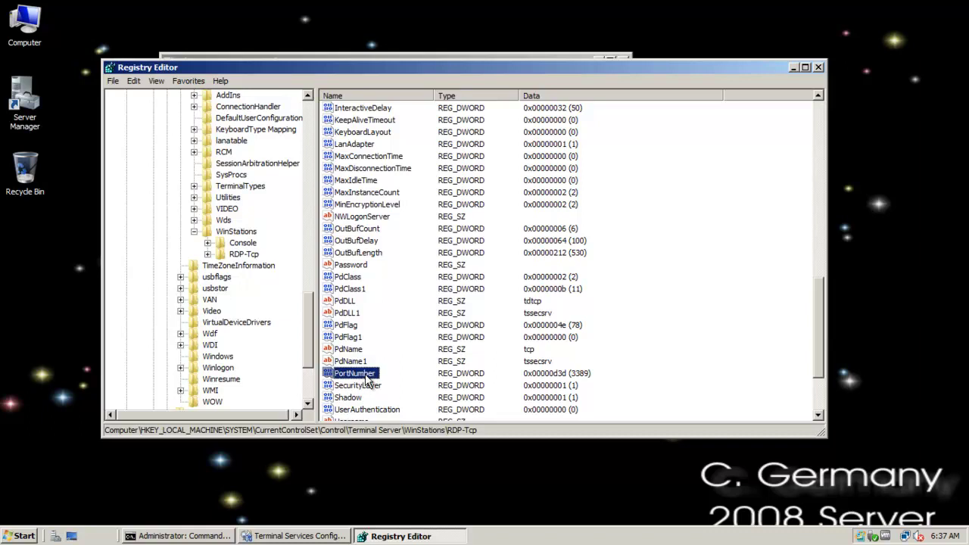
Edit the PortNumber DWORD in Decimal base, replacing 3389 with 5513
double_click(366, 374)
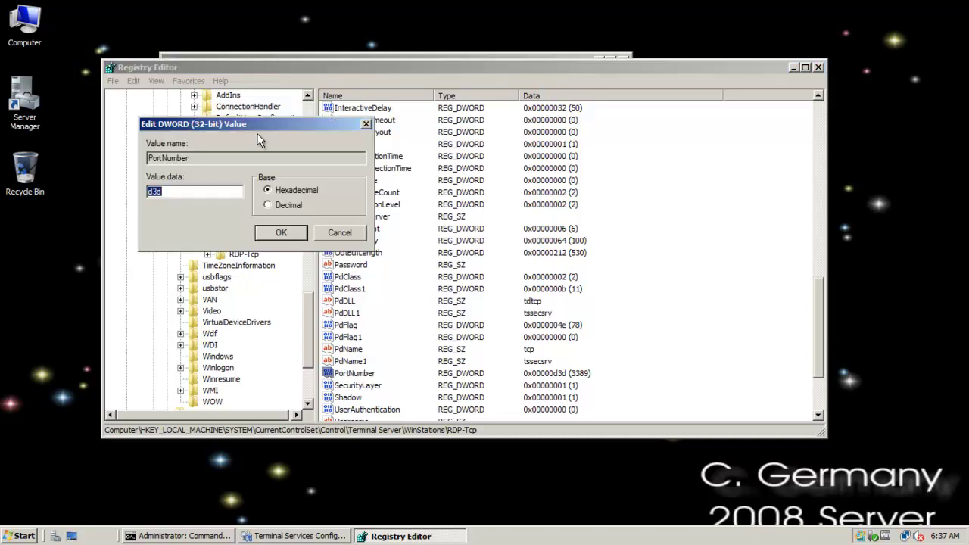
drag(260, 128, 364, 152)
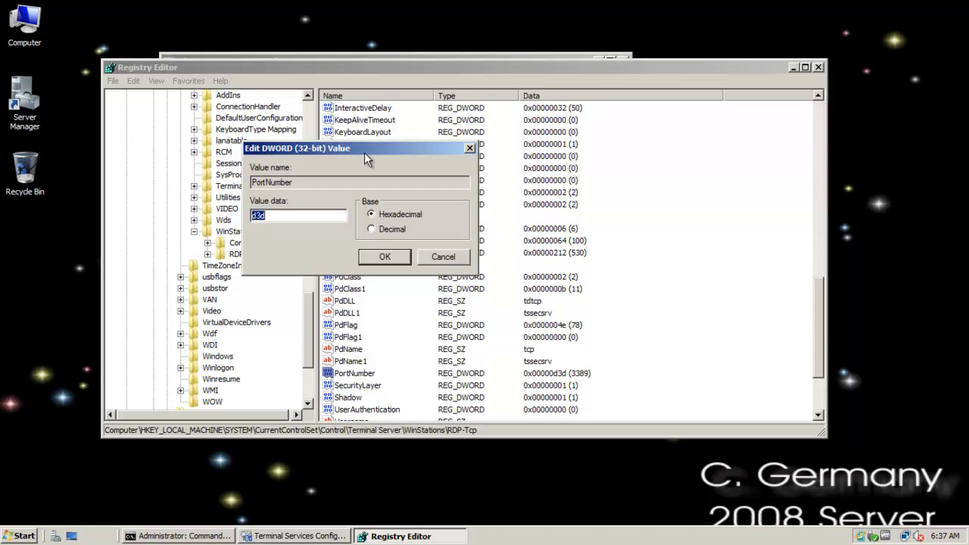
click(385, 230)
click(298, 214)
drag(281, 216, 214, 227)
text(5513)
click(387, 258)
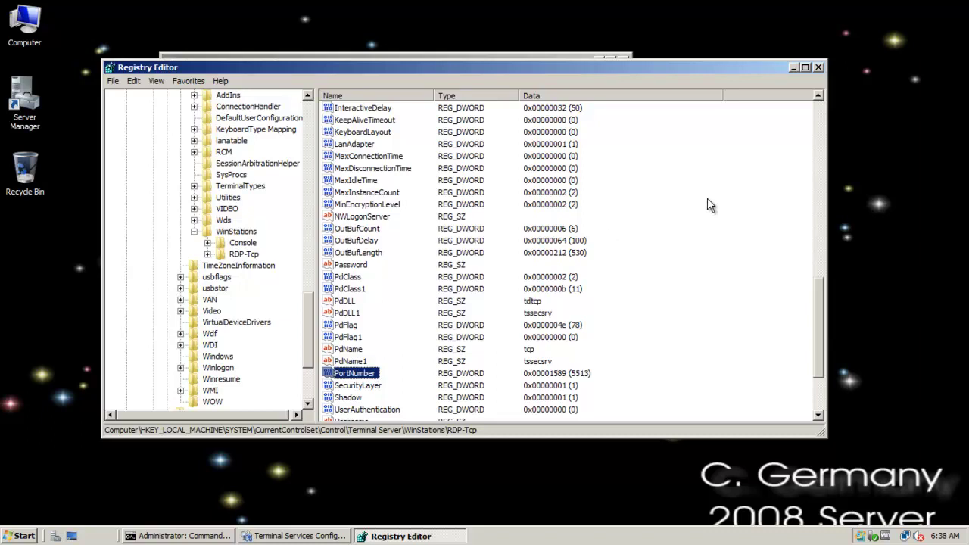
Close Registry Editor, Command Prompt and Terminal Services Configuration
click(818, 67)
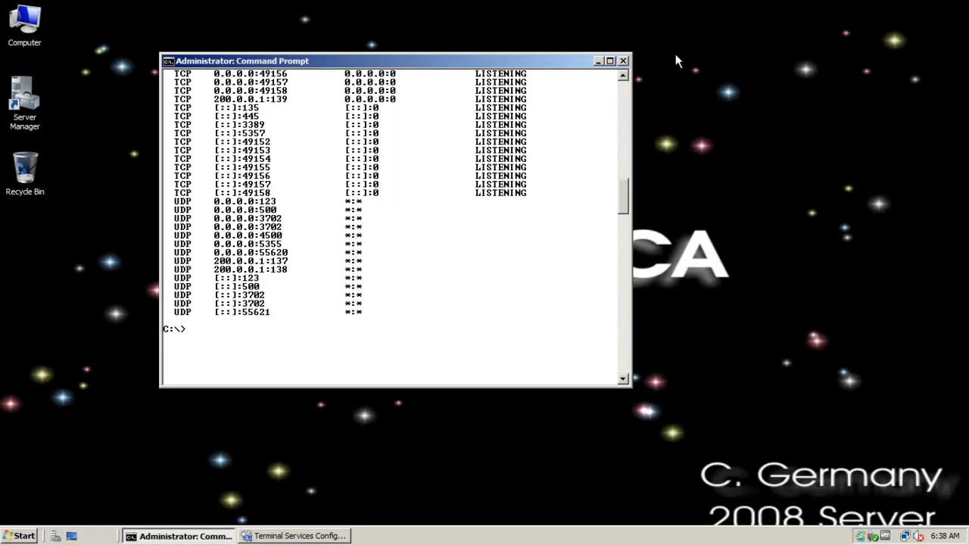
click(623, 60)
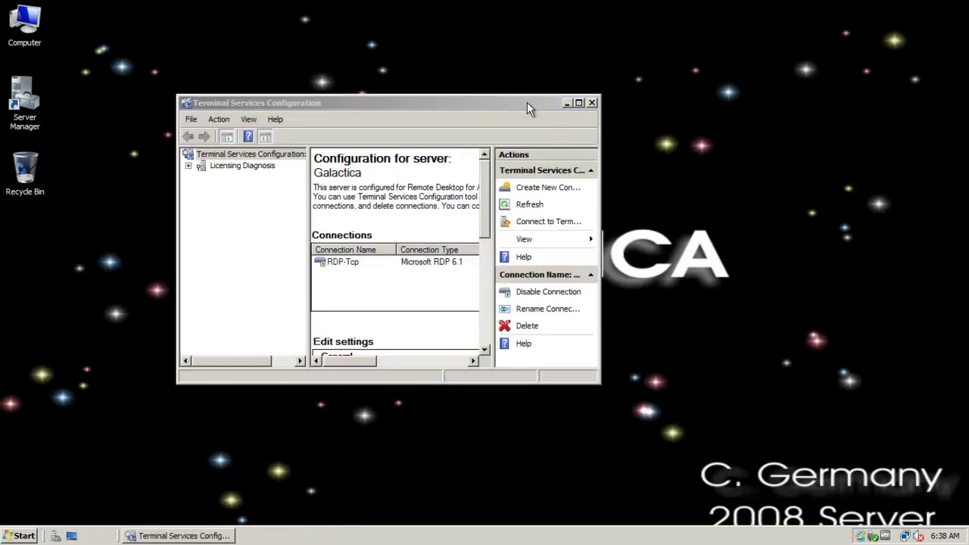
click(590, 105)
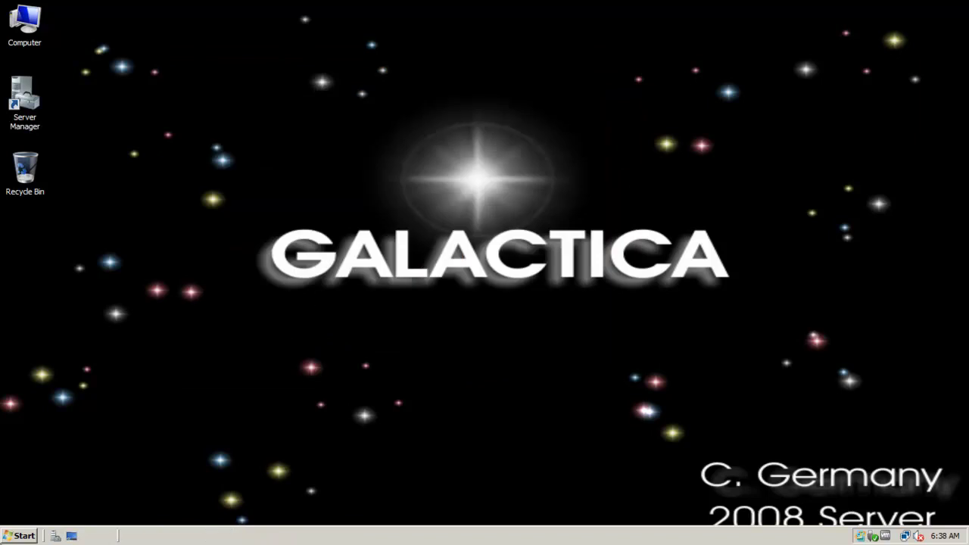
Restart the server with the planned-restart comment 'Edit to REG'
key(super)
click(263, 510)
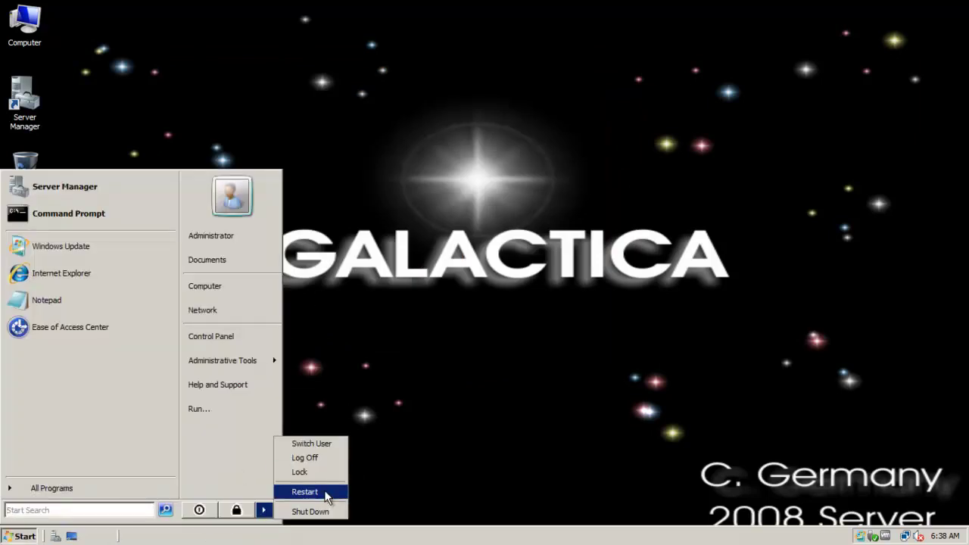
click(304, 492)
click(437, 309)
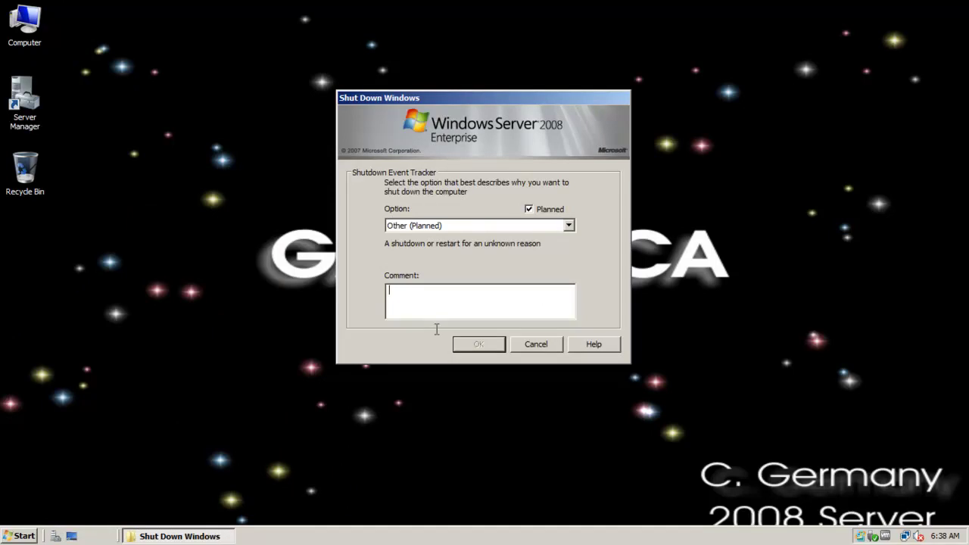
text(Edit to REG)
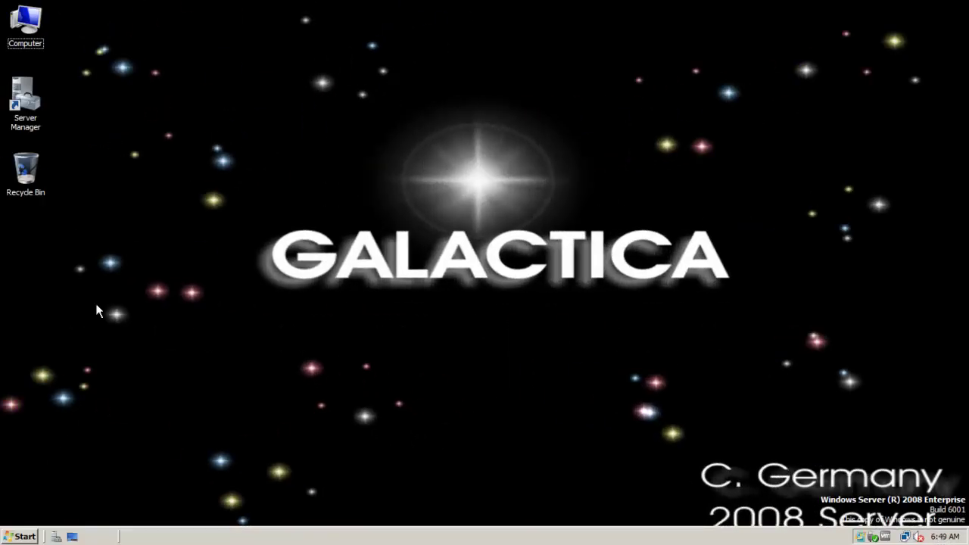
Open an administrator Command Prompt, enlarge it, and run netstat -na to check port 5513
click(21, 536)
click(73, 218)
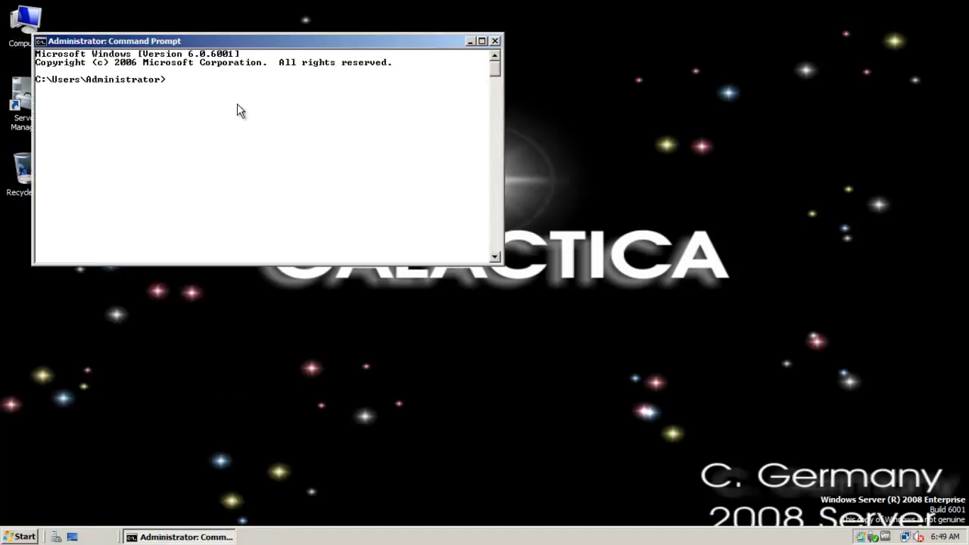
drag(238, 43, 437, 9)
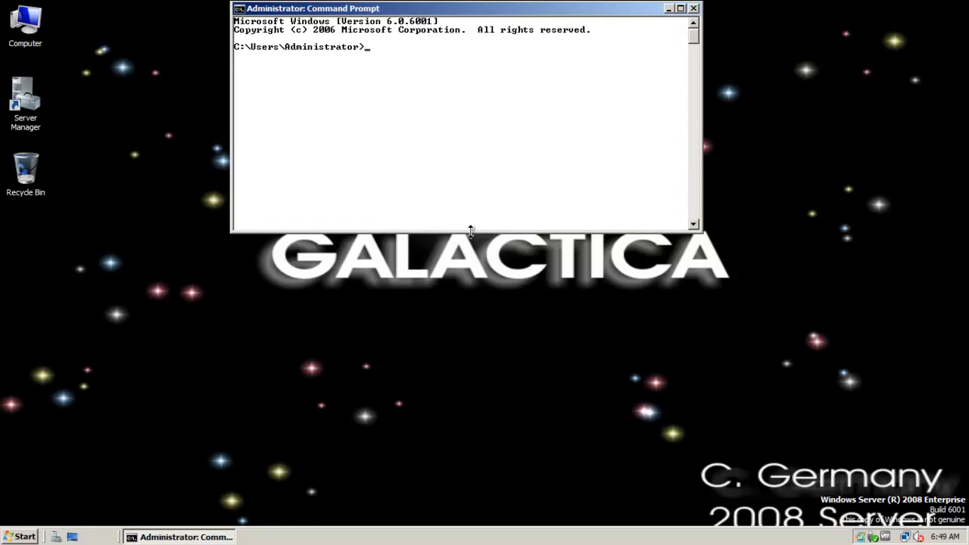
drag(470, 231, 505, 486)
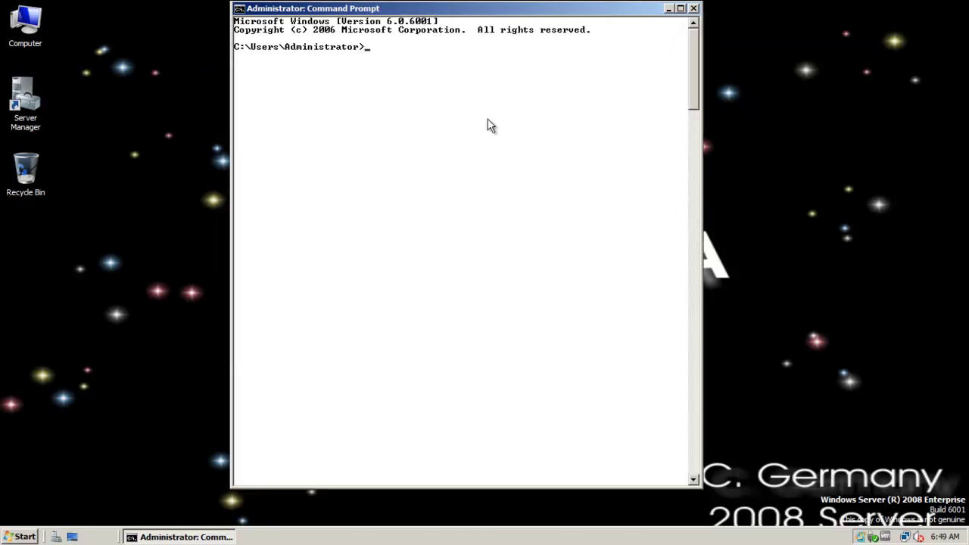
text(netstat -na)
key(Return)
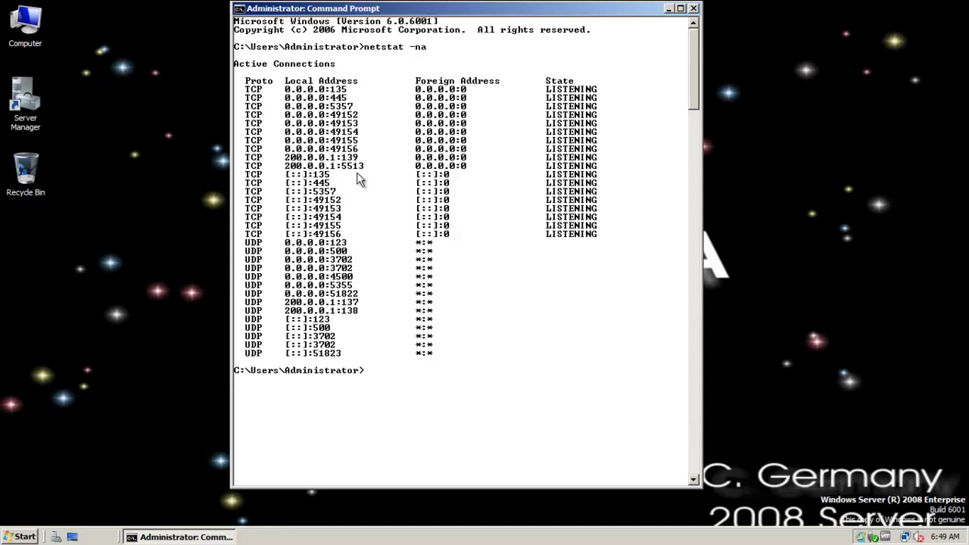
click(20, 535)
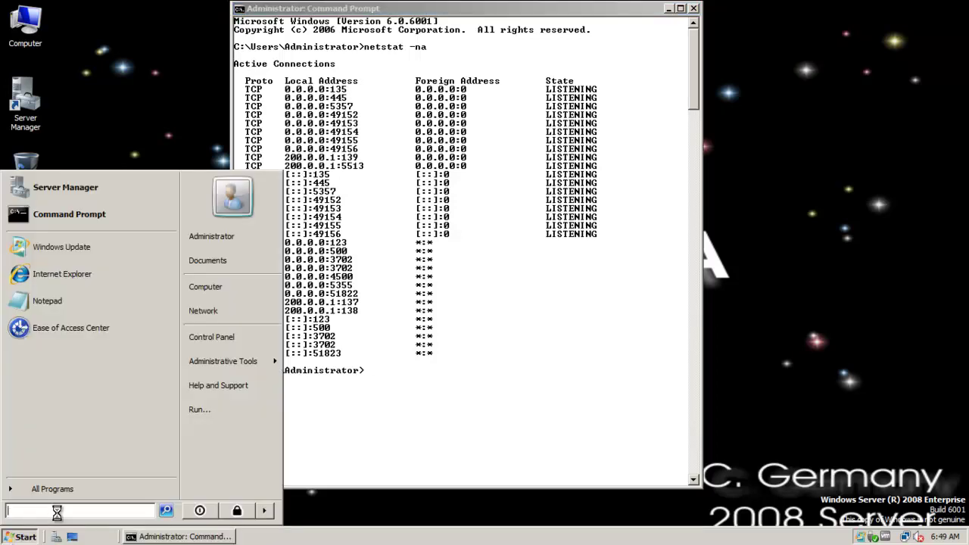
text(regedt32)
key(Return)
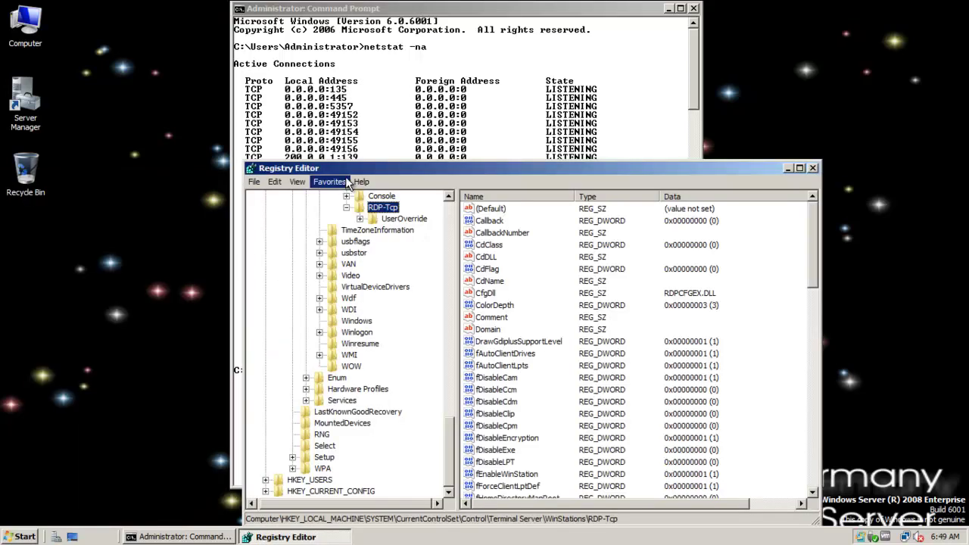
drag(349, 170, 292, 37)
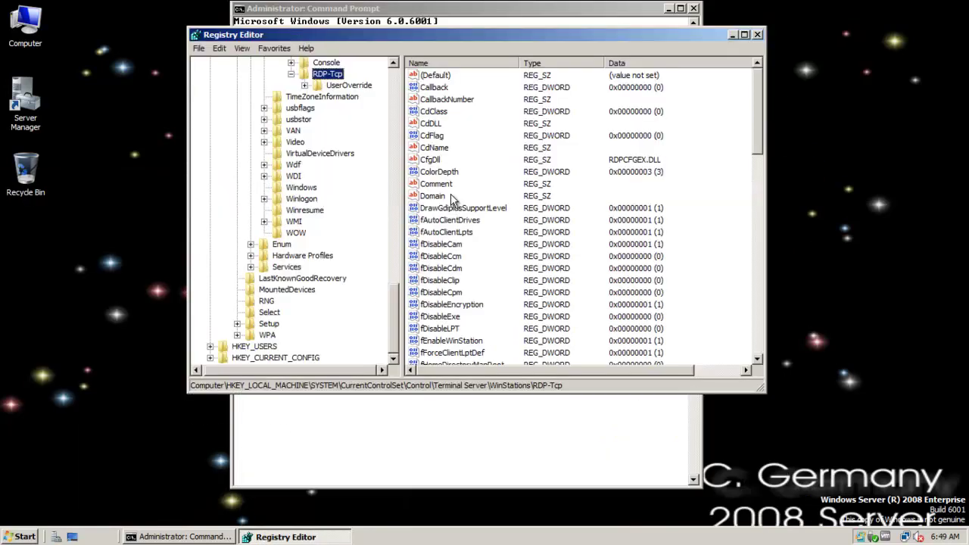
click(448, 316)
key(p)
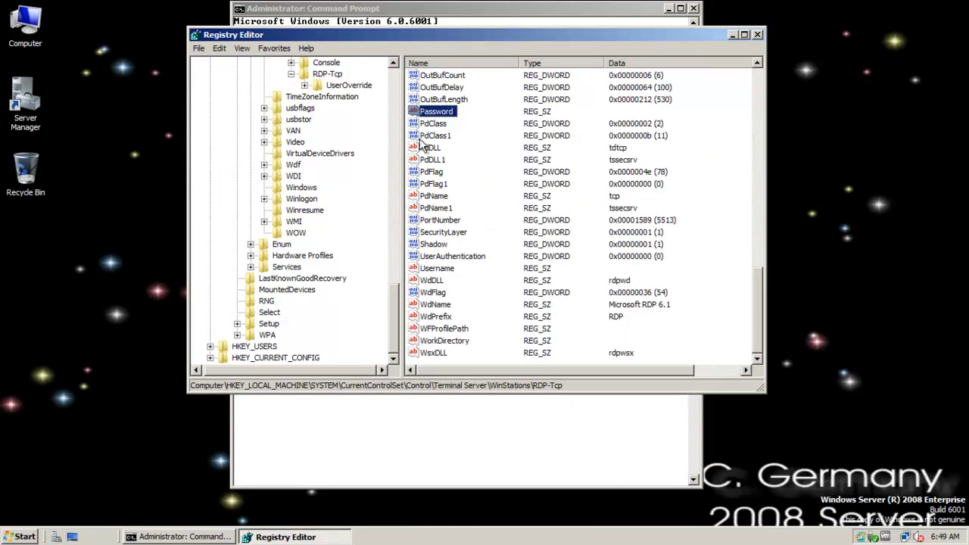
click(439, 219)
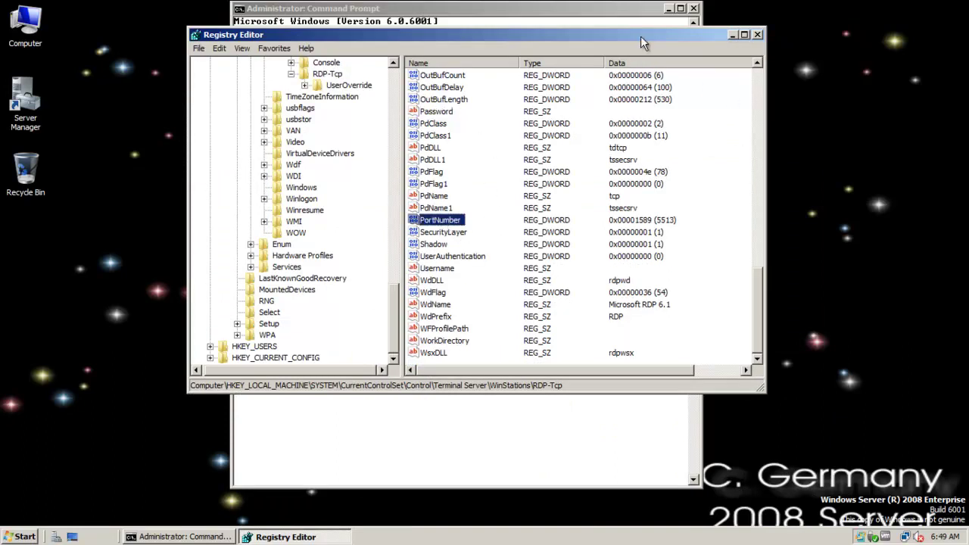
drag(640, 35, 634, 60)
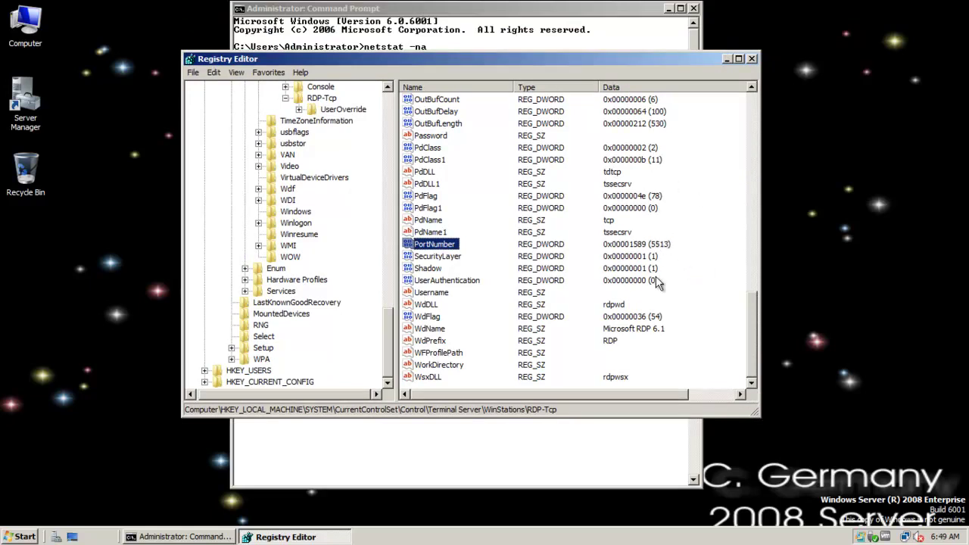
drag(657, 63, 817, 329)
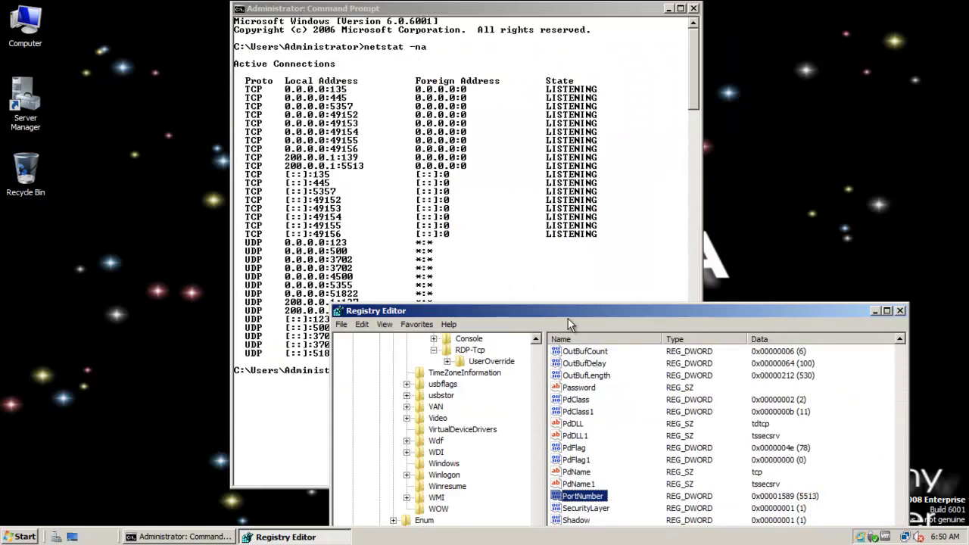
drag(582, 306, 477, 87)
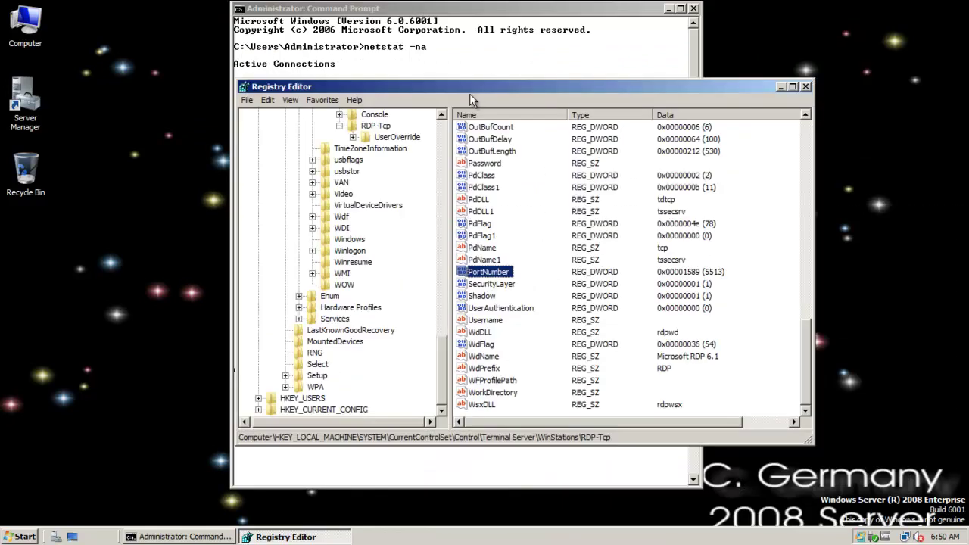
click(806, 88)
click(479, 355)
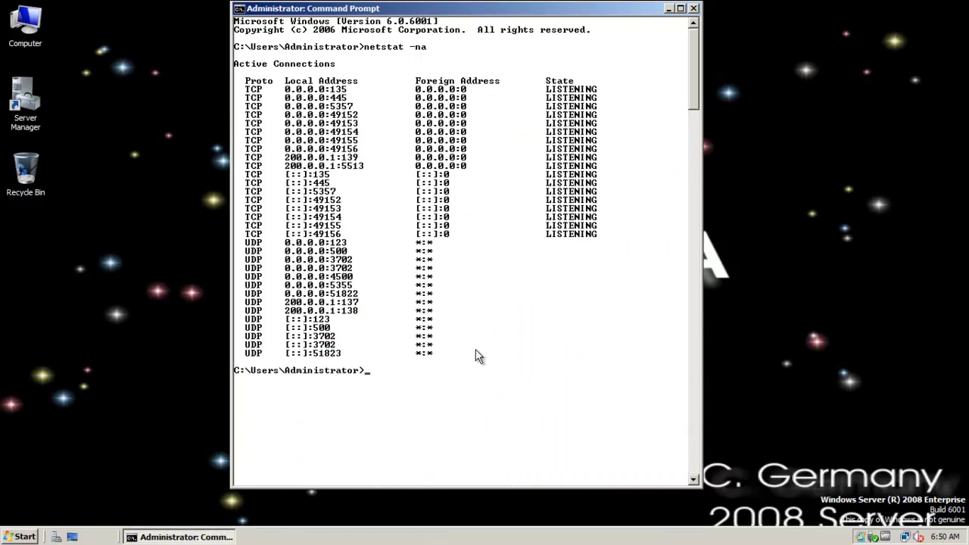
Go from Control Panel to Windows Firewall's allowed programs and ports list
click(21, 536)
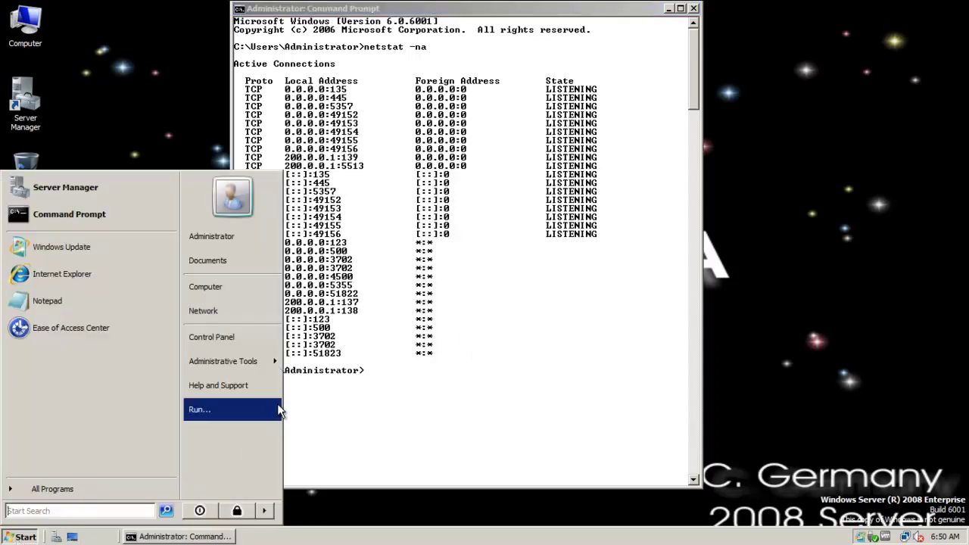
mouse_move(246, 364)
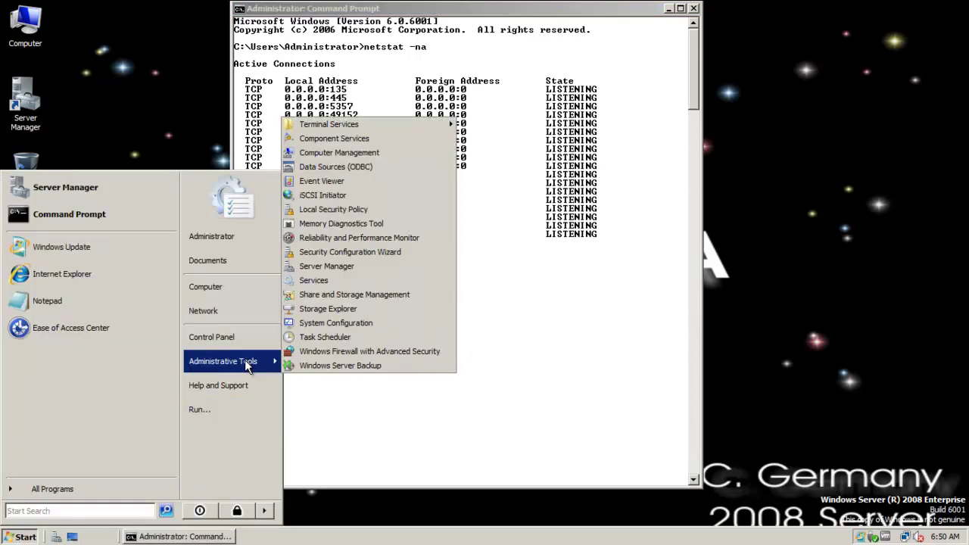
click(227, 337)
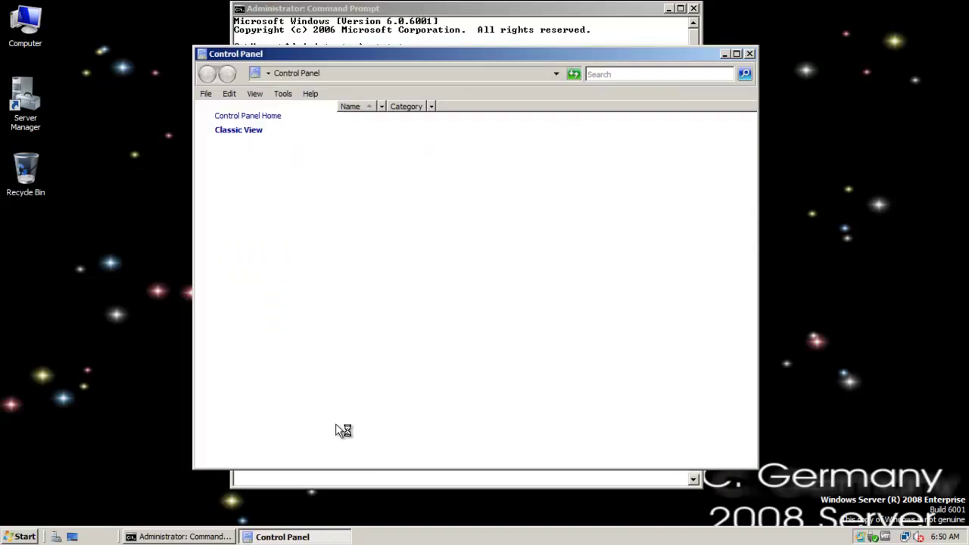
click(472, 420)
double_click(472, 421)
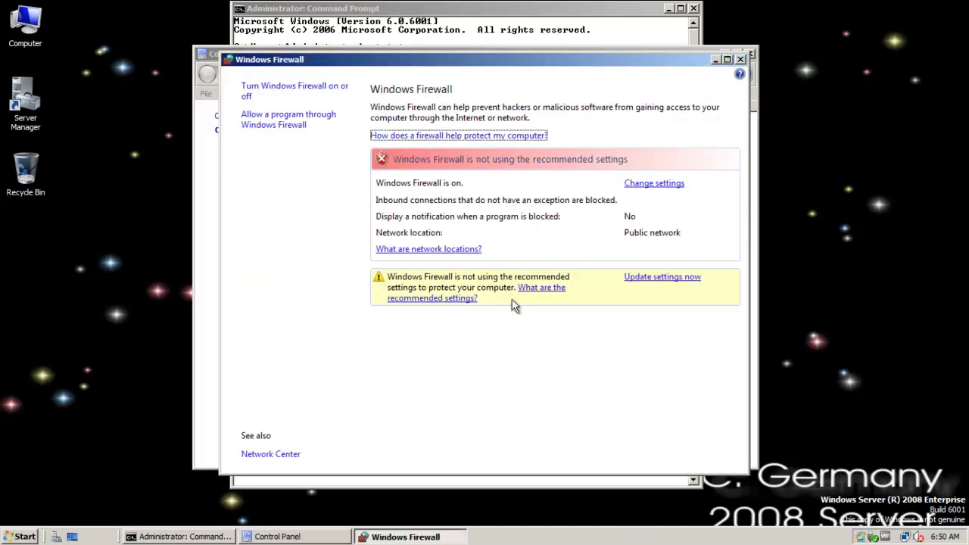
click(286, 126)
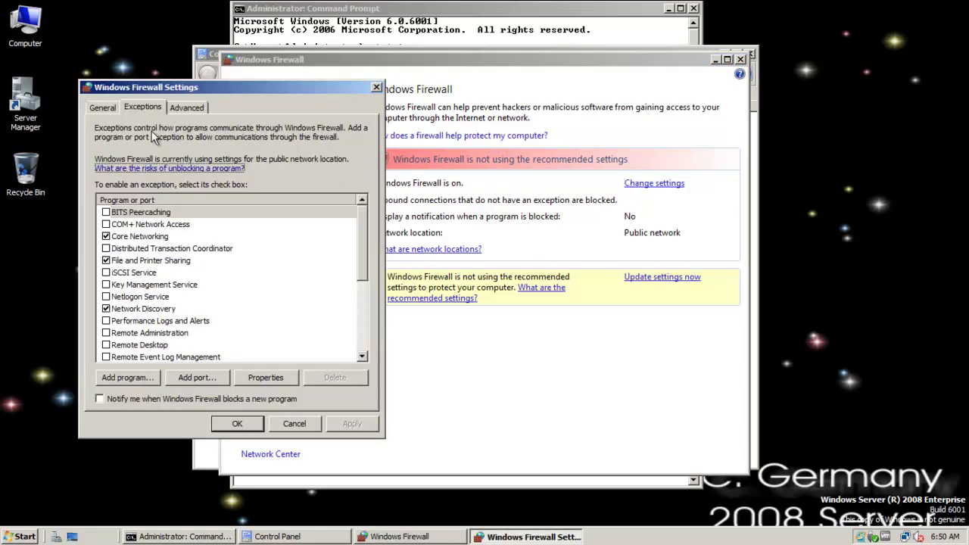
Add a port exception named 'Secret RDP Port' for port 5513
click(199, 377)
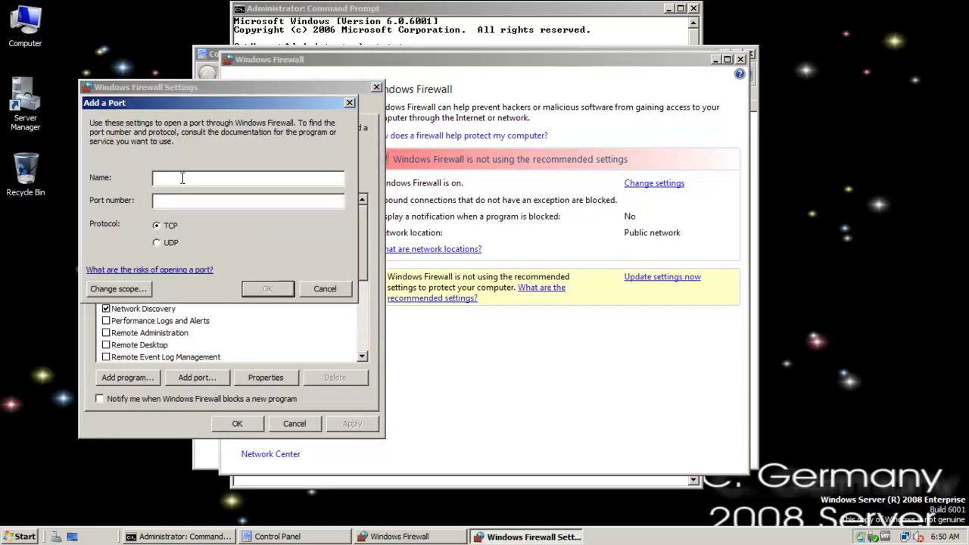
text(Secret RDP Port)
drag(679, 63, 670, 275)
click(532, 7)
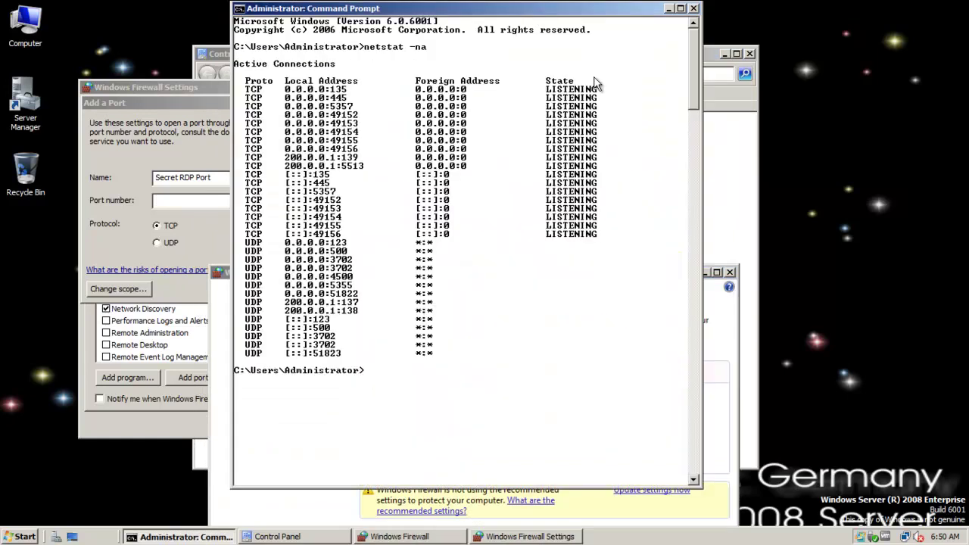
click(181, 201)
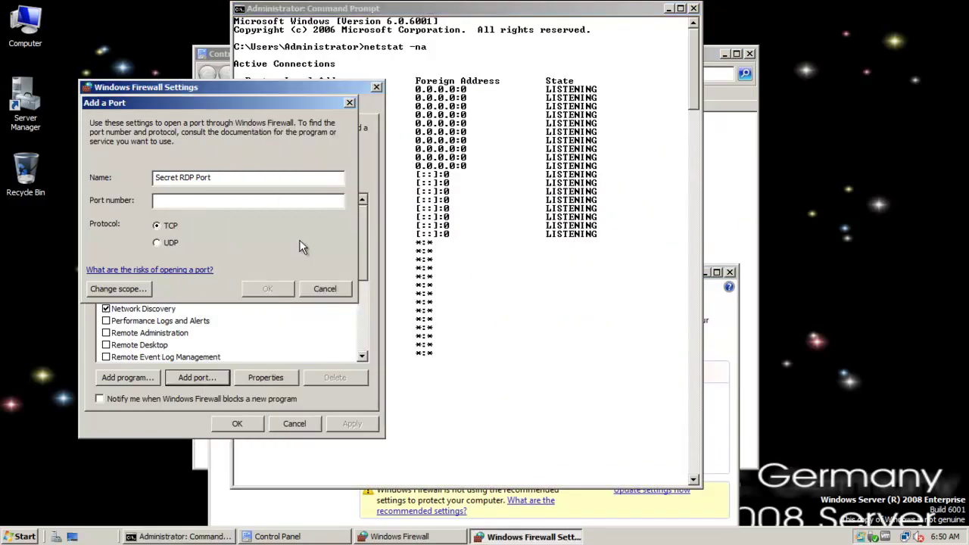
click(316, 205)
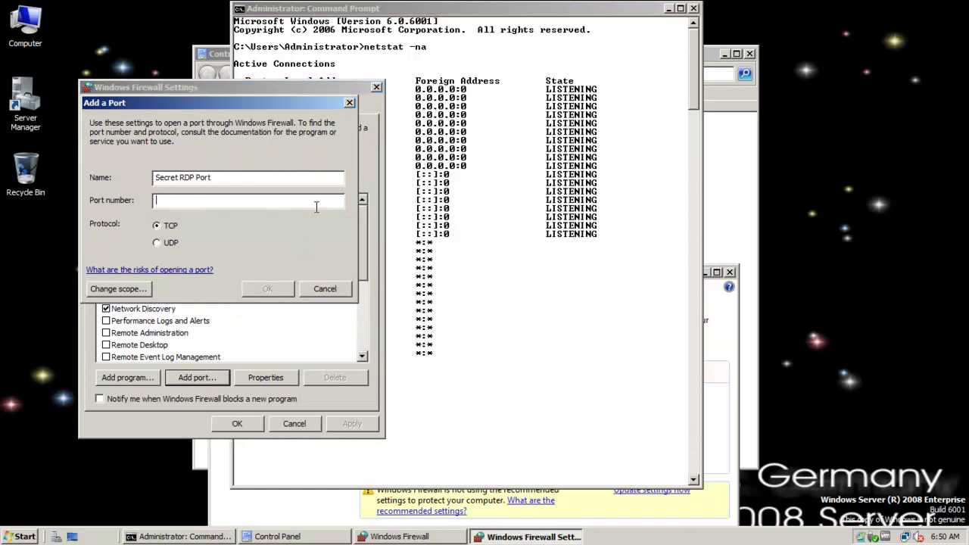
text(5513)
click(282, 291)
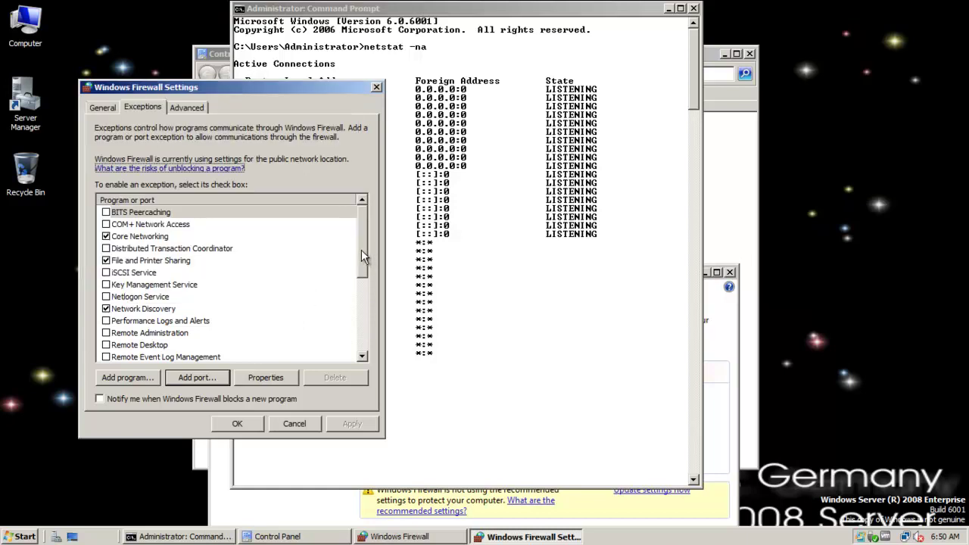
Review the Secret RDP Port exception's properties, then save the firewall settings
drag(361, 251, 359, 340)
click(162, 273)
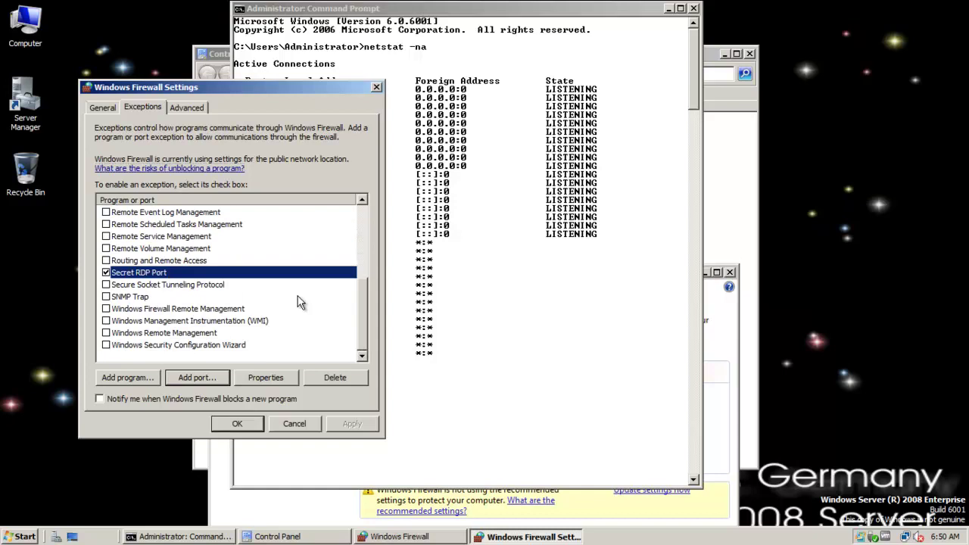
click(269, 380)
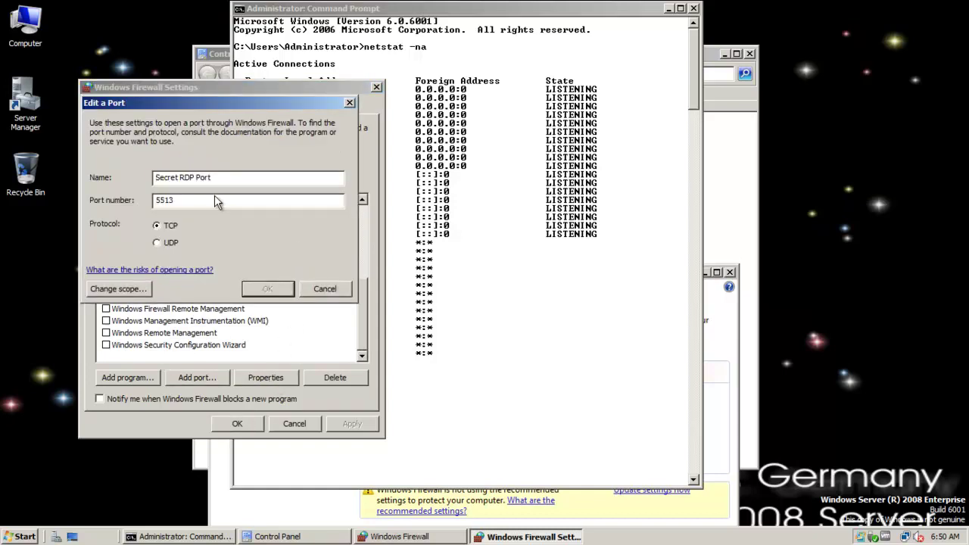
click(343, 295)
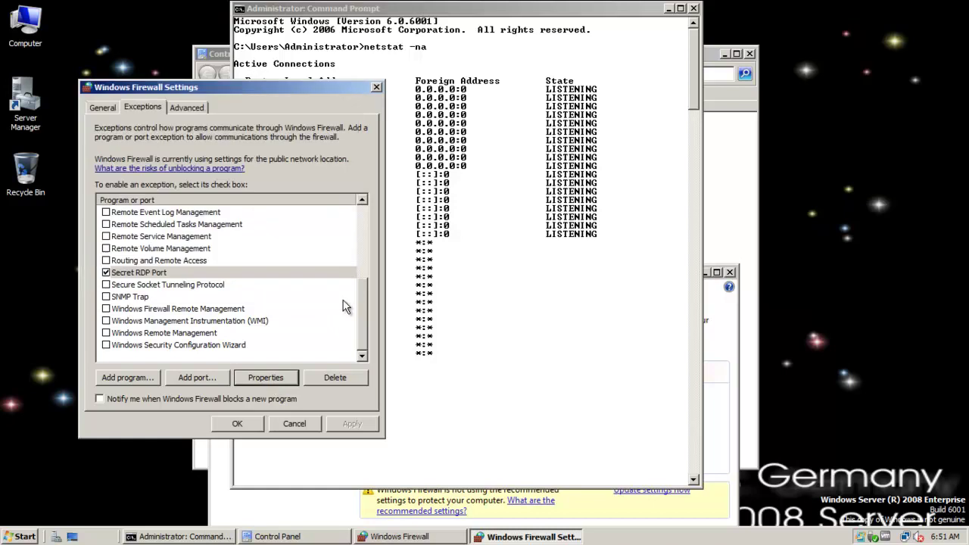
click(249, 424)
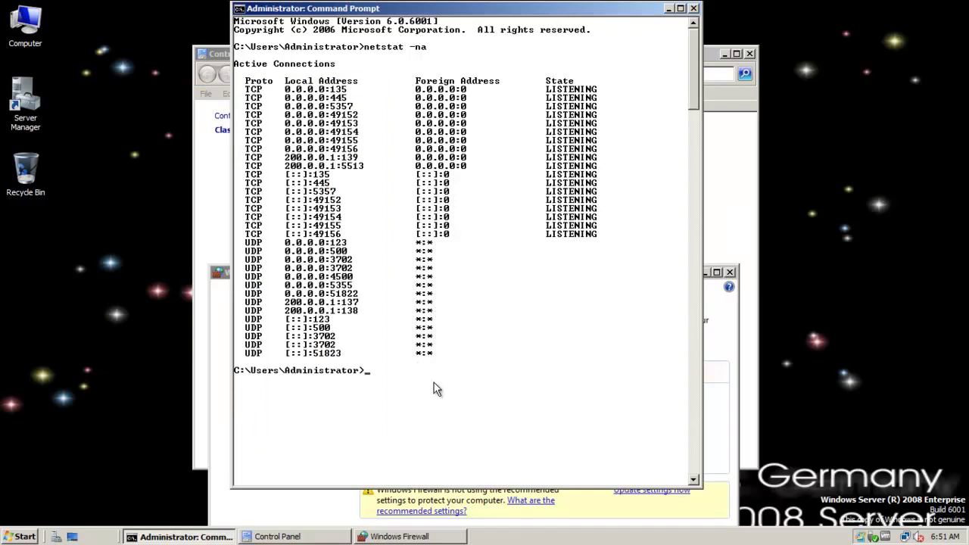
Exit the Command Prompt and close the Windows Firewall and Control Panel windows
text(exit)
key(Return)
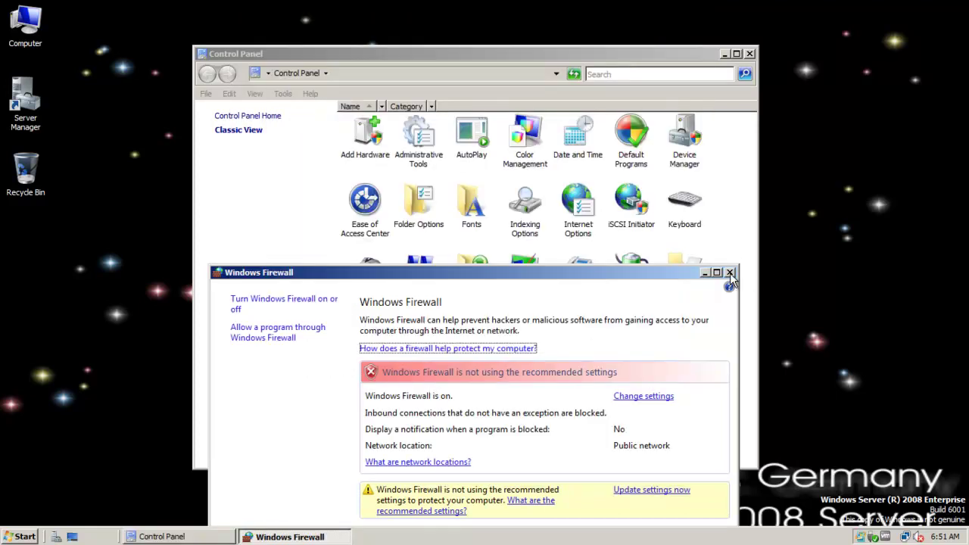
click(729, 273)
click(749, 54)
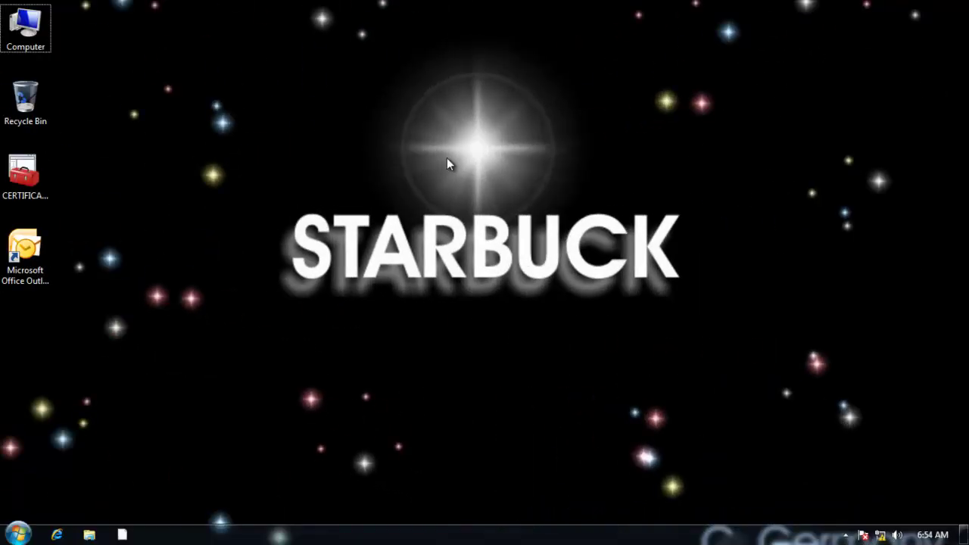
Launch Remote Desktop Connection from Accessories and enter 200.0.0.1:5513 as the computer
click(18, 534)
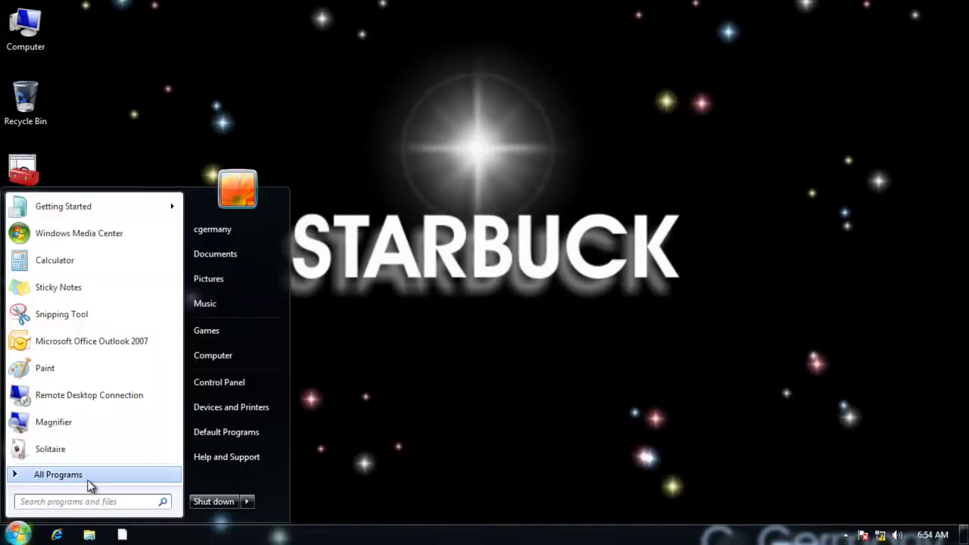
click(86, 479)
click(60, 323)
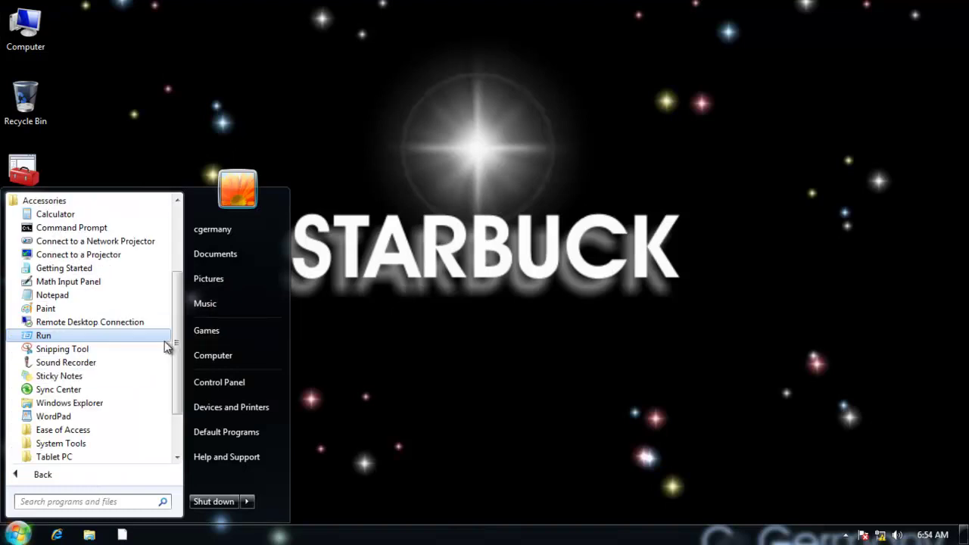
click(90, 321)
click(464, 179)
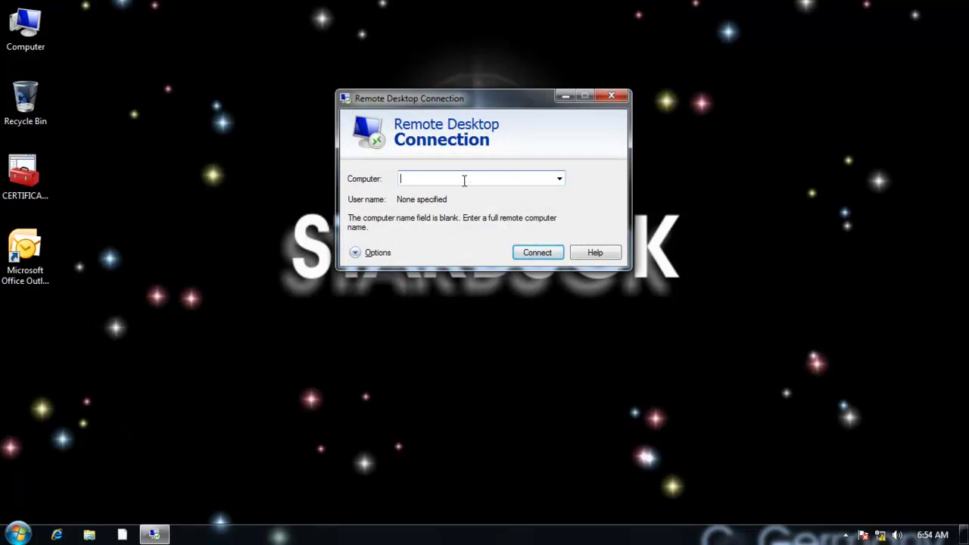
text(200.0.0.1)
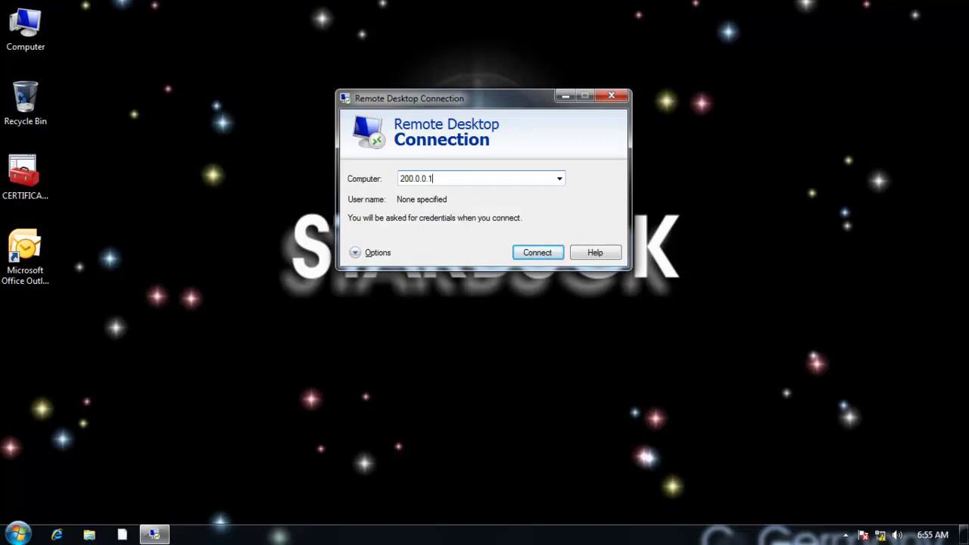
text(:)
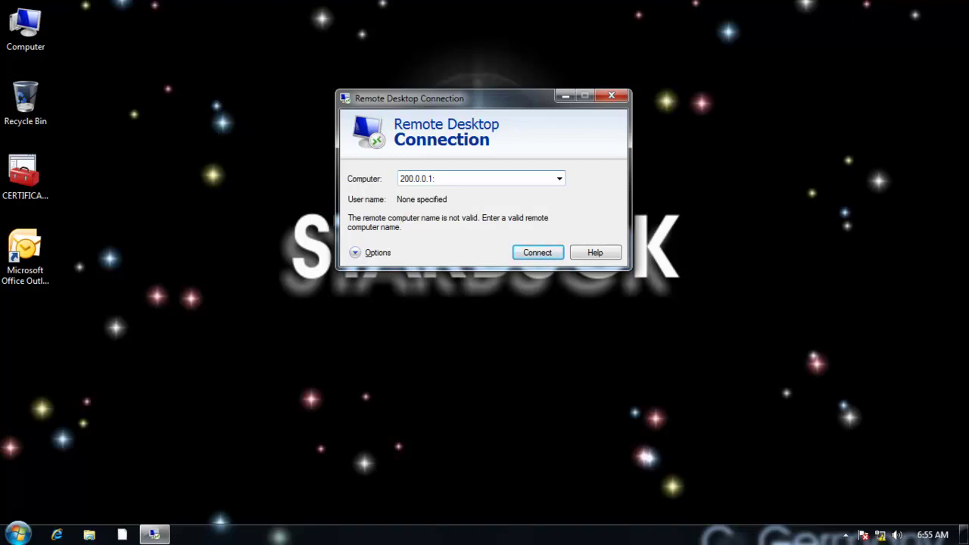
text(5513)
Connect to 200.0.0.1:5513 with the remote user's name and password, accepting the certificate warning
click(541, 255)
click(450, 161)
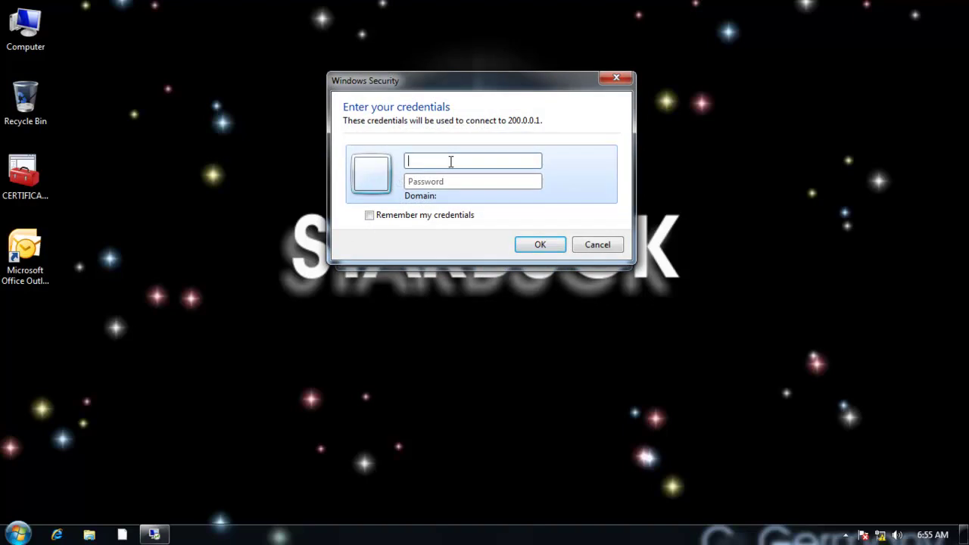
text(remoteuser)
click(467, 181)
text(•••••)
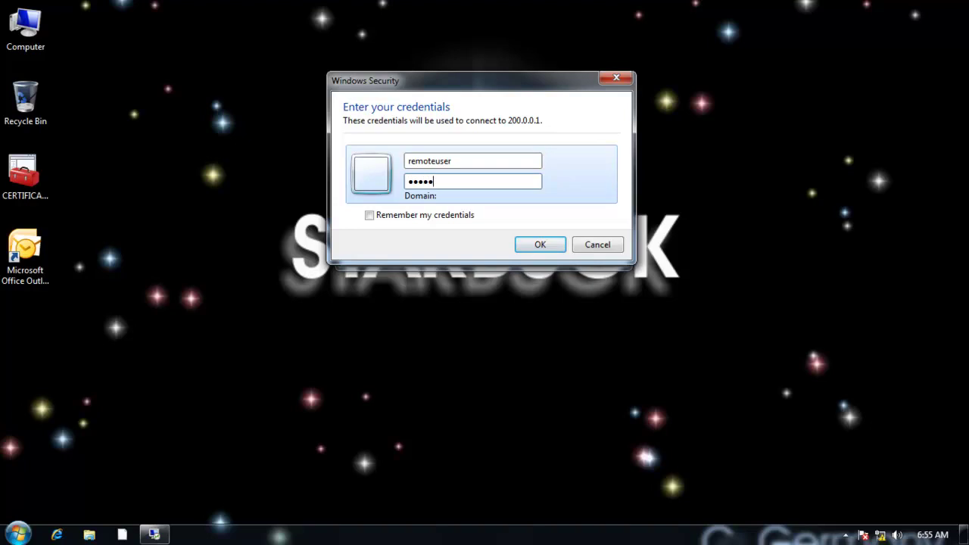
text(•••)
click(540, 244)
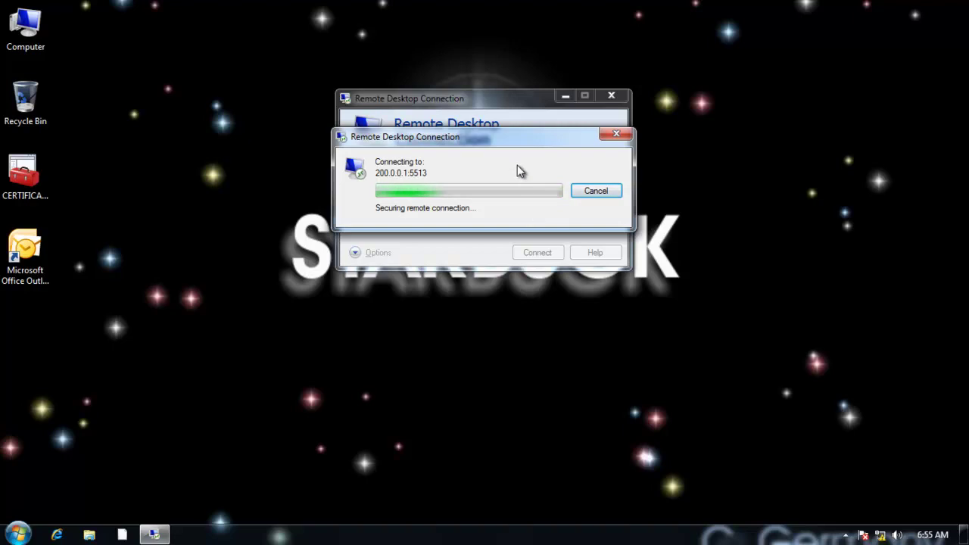
drag(522, 145, 542, 318)
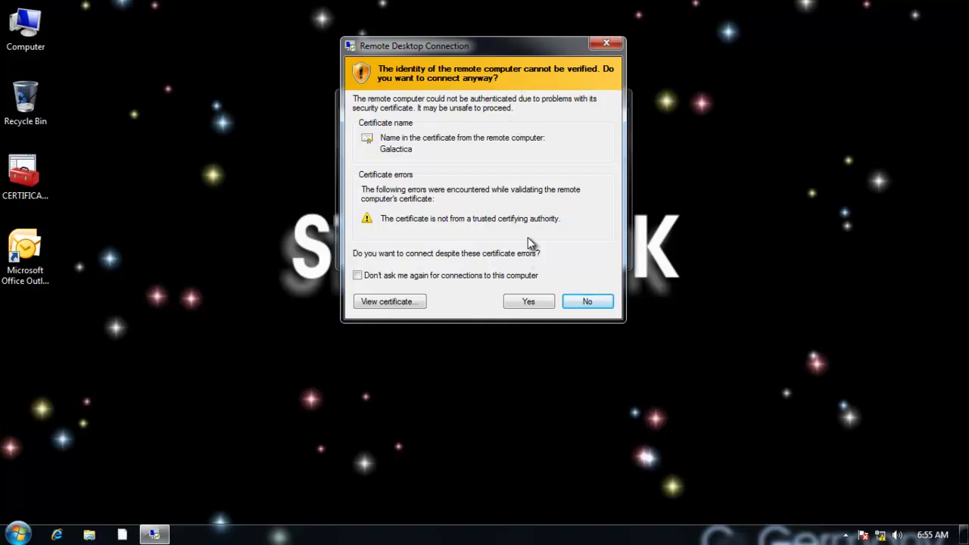
click(529, 302)
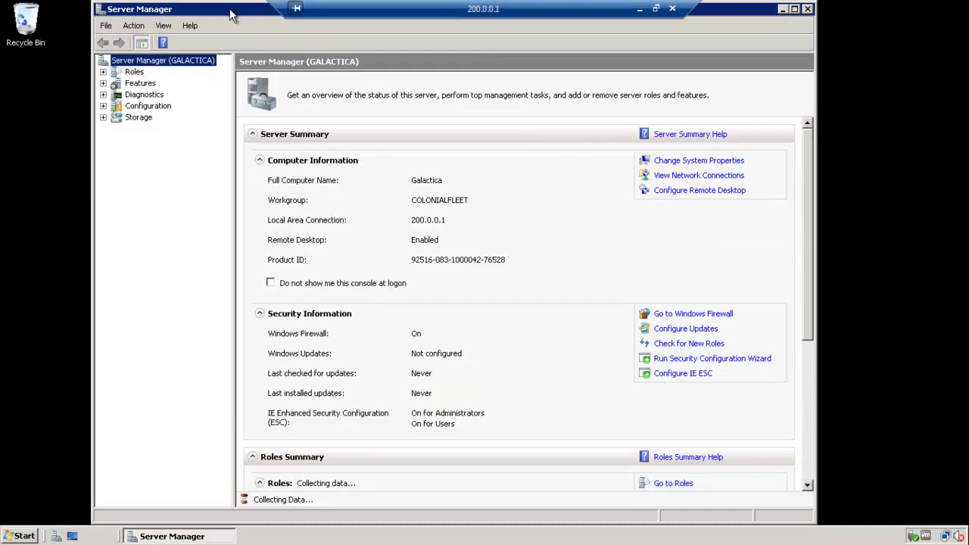
Move Server Manager out from under the session bar, close it, then open and dismiss the remote Start menu
drag(231, 16, 237, 41)
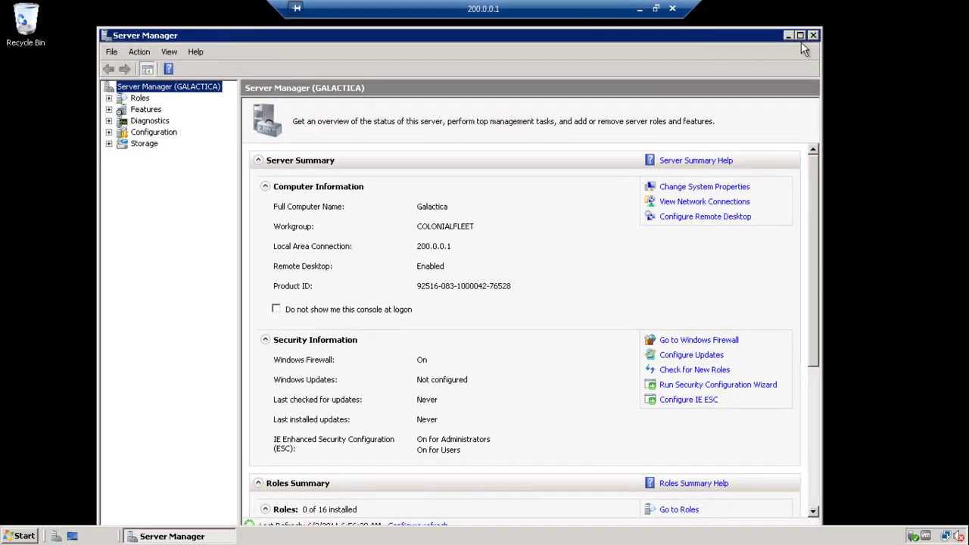
drag(745, 43, 825, 59)
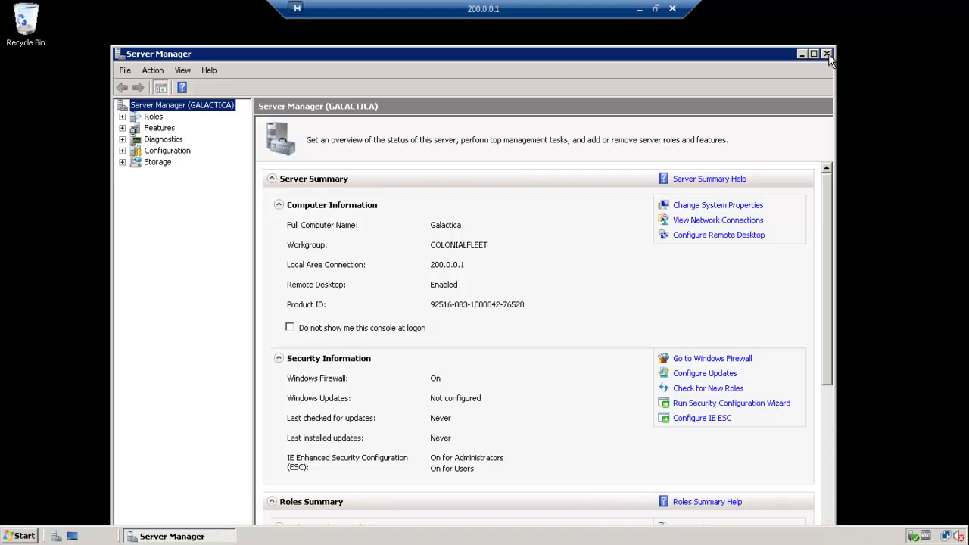
click(828, 55)
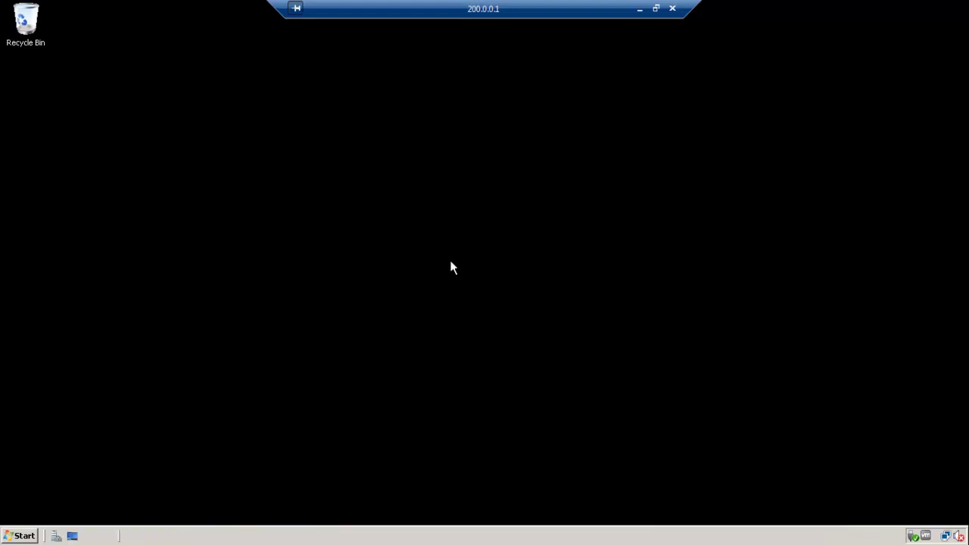
click(12, 537)
click(503, 348)
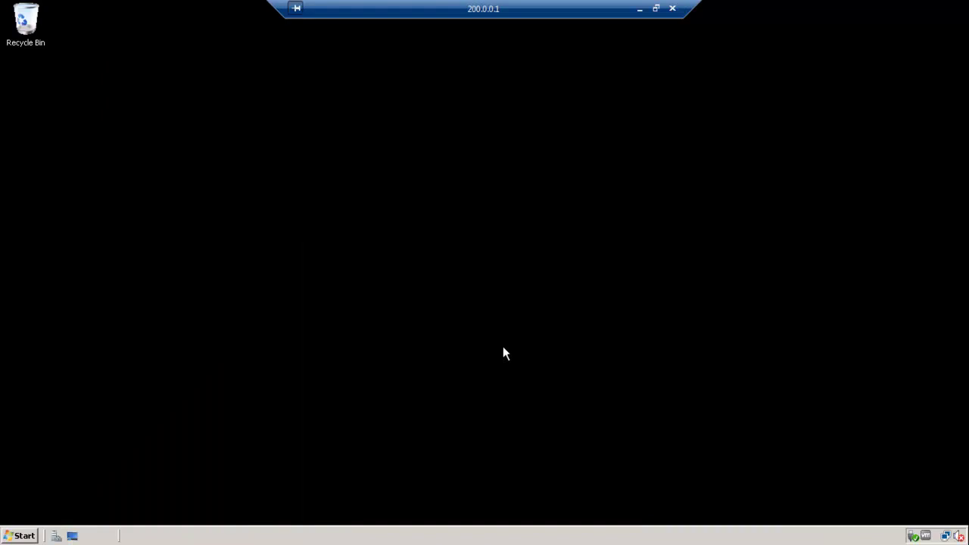
Disconnect the Remote Desktop session to 200.0.0.1 and confirm with OK
click(672, 9)
click(551, 321)
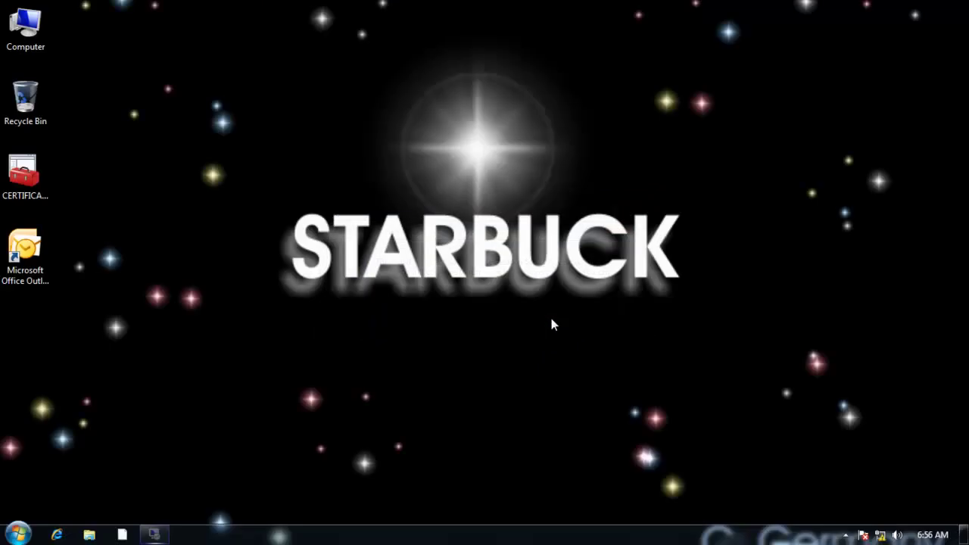